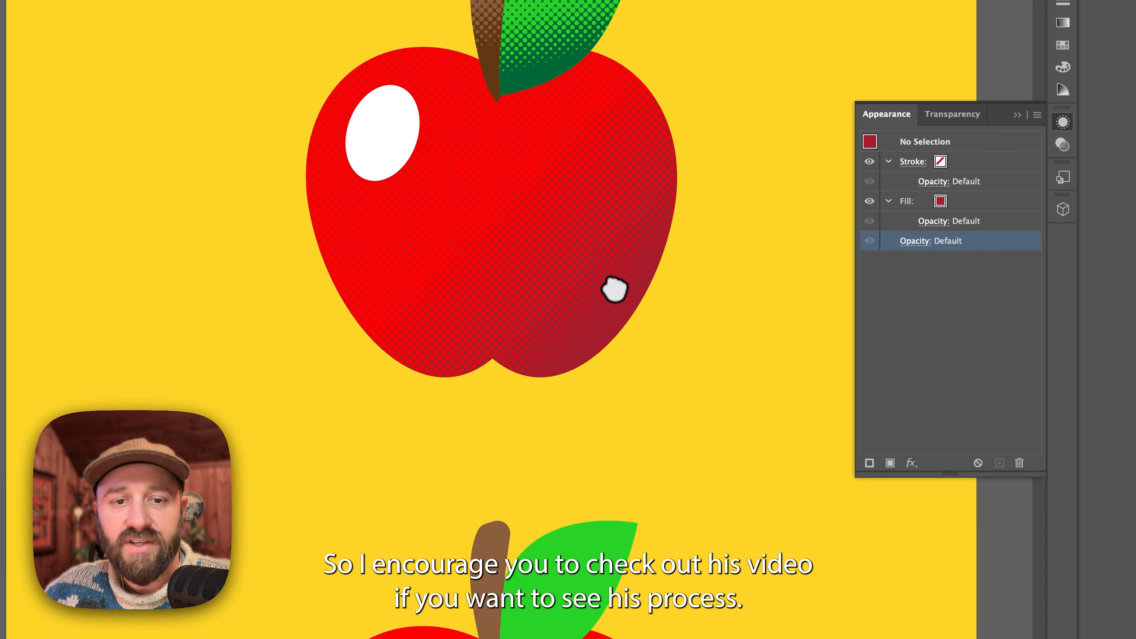
Apply the 3D and Materials Inflate effect to the flat red body of the lower apple.
left_click_drag(563, 379, 558, 171)
left_click_drag(600, 403, 594, 289)
left_click(495, 325)
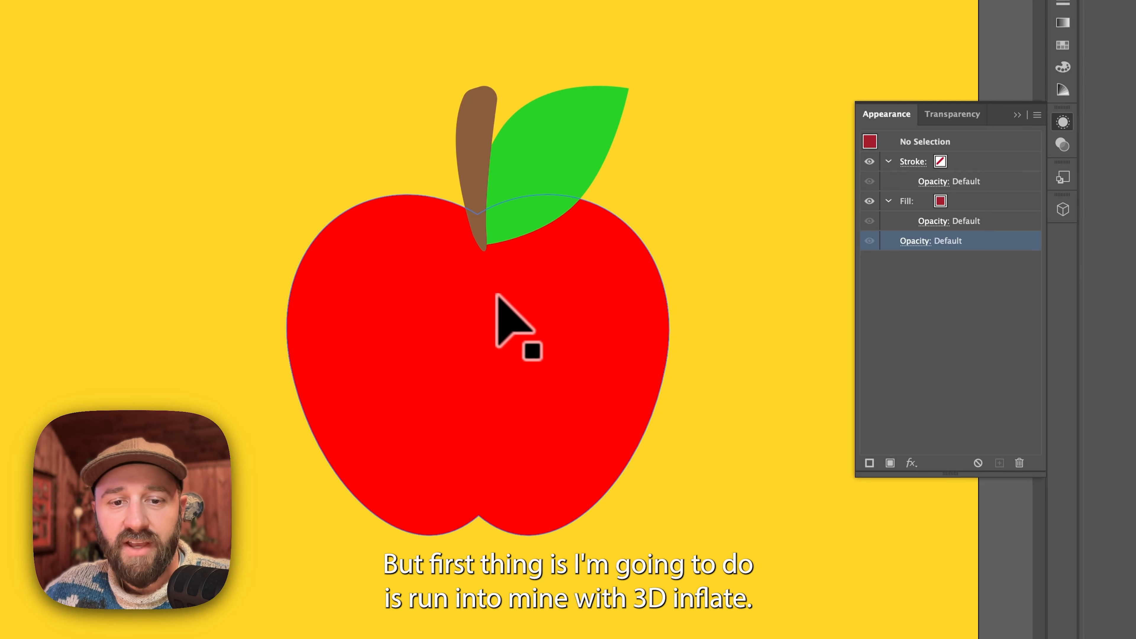
left_click(486, 287)
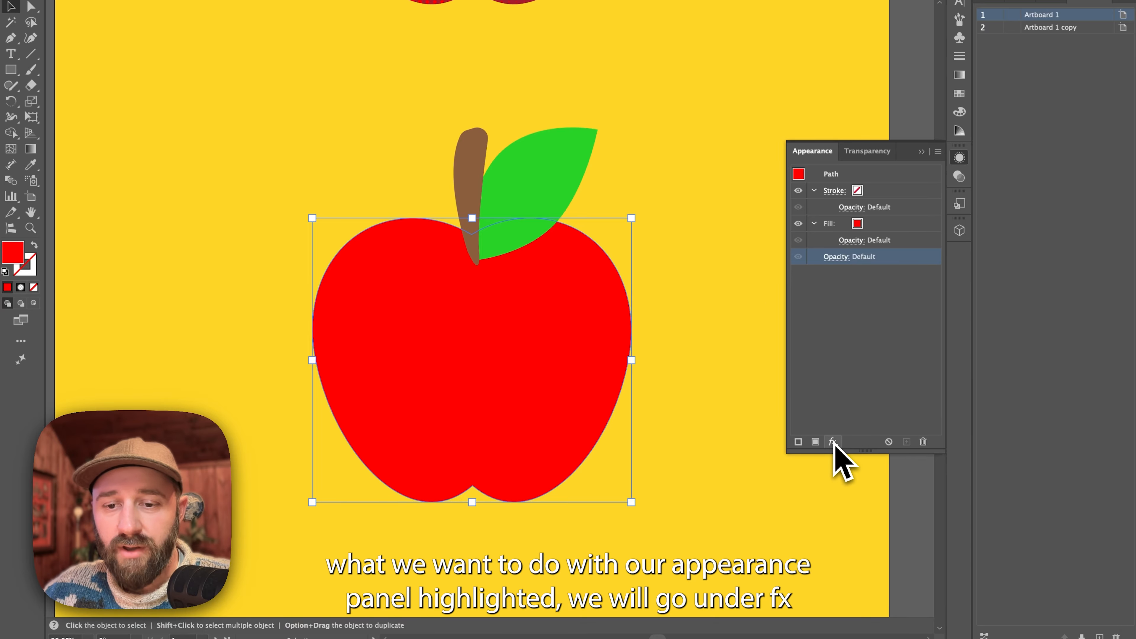
left_click(833, 442)
mouse_move(866, 333)
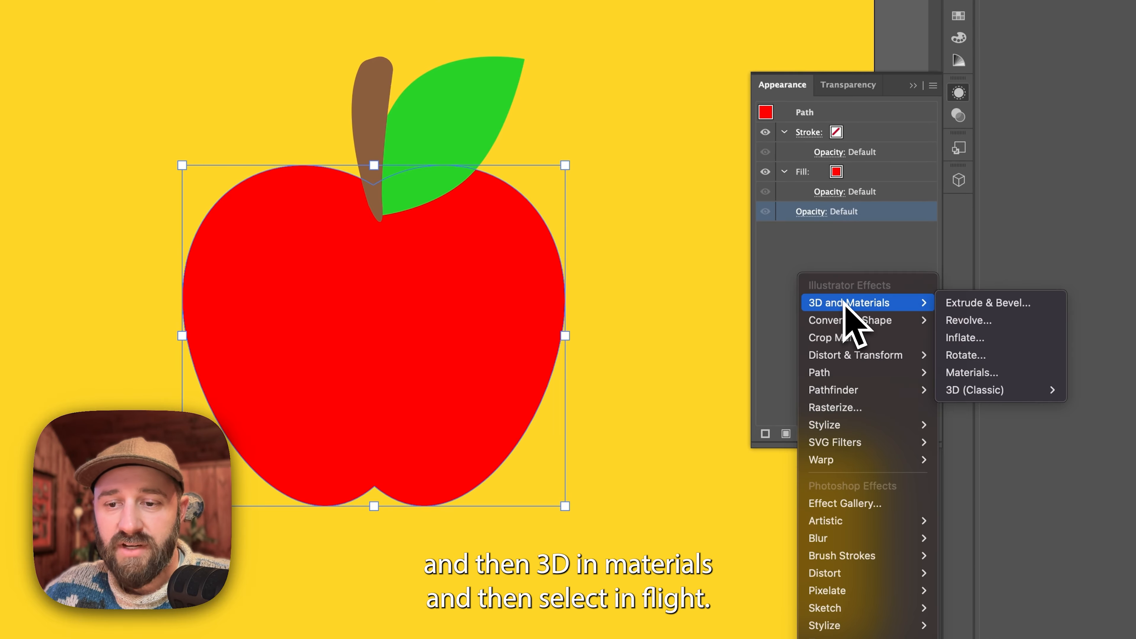
left_click(1009, 342)
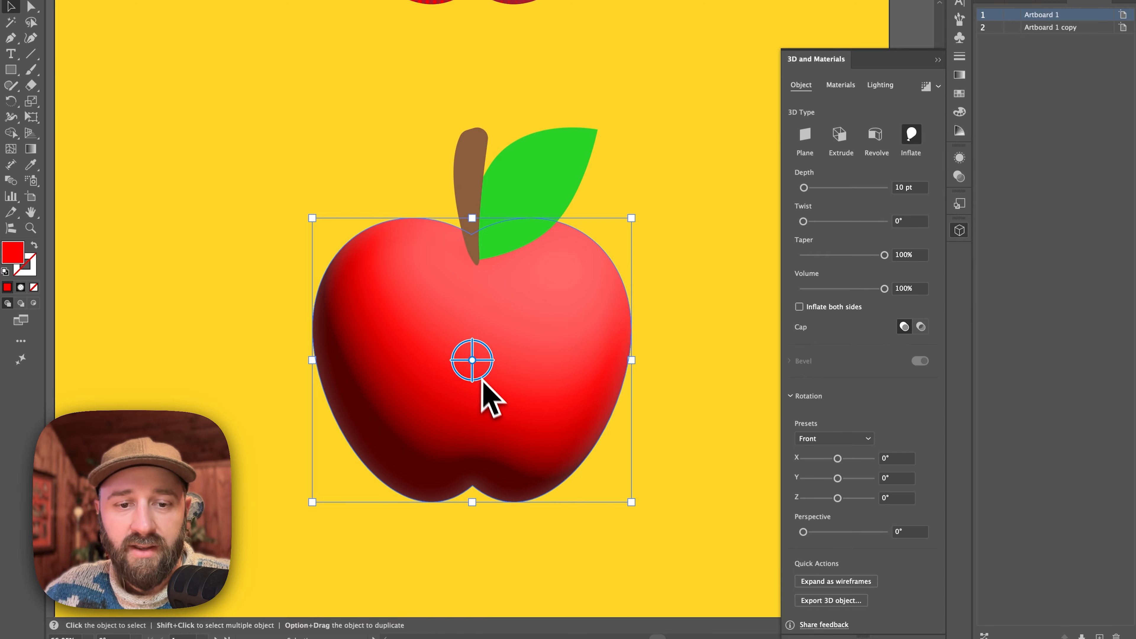
Inflate both sides of the apple and rotate it freely to about X 179.5°, Y 166.2°, Z 179.9°.
left_click_drag(474, 362, 600, 320)
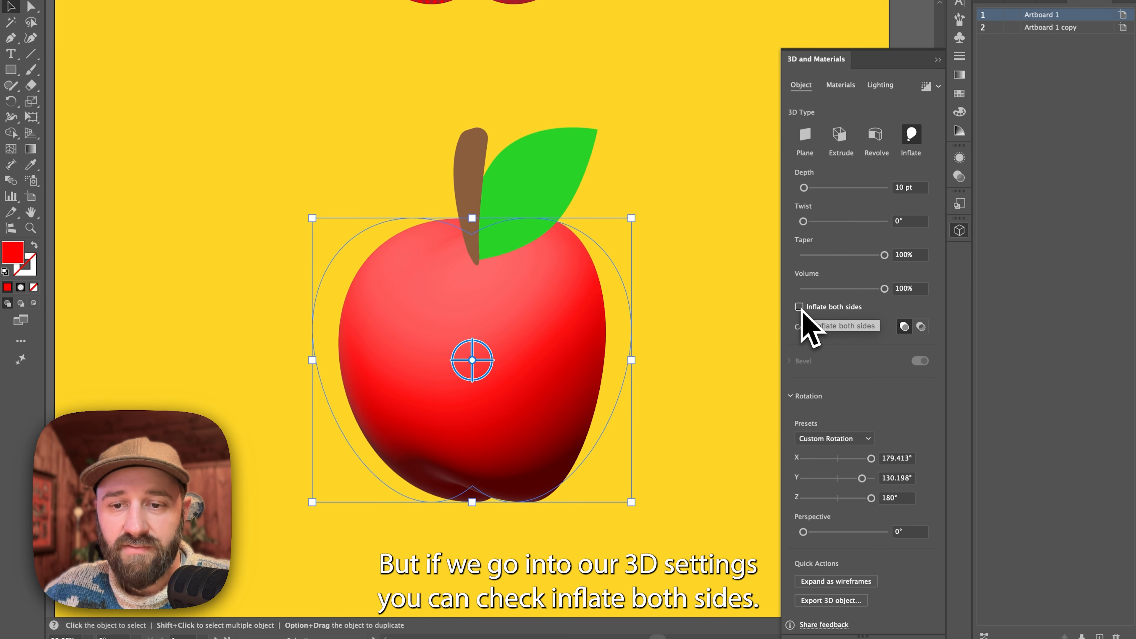
left_click(800, 307)
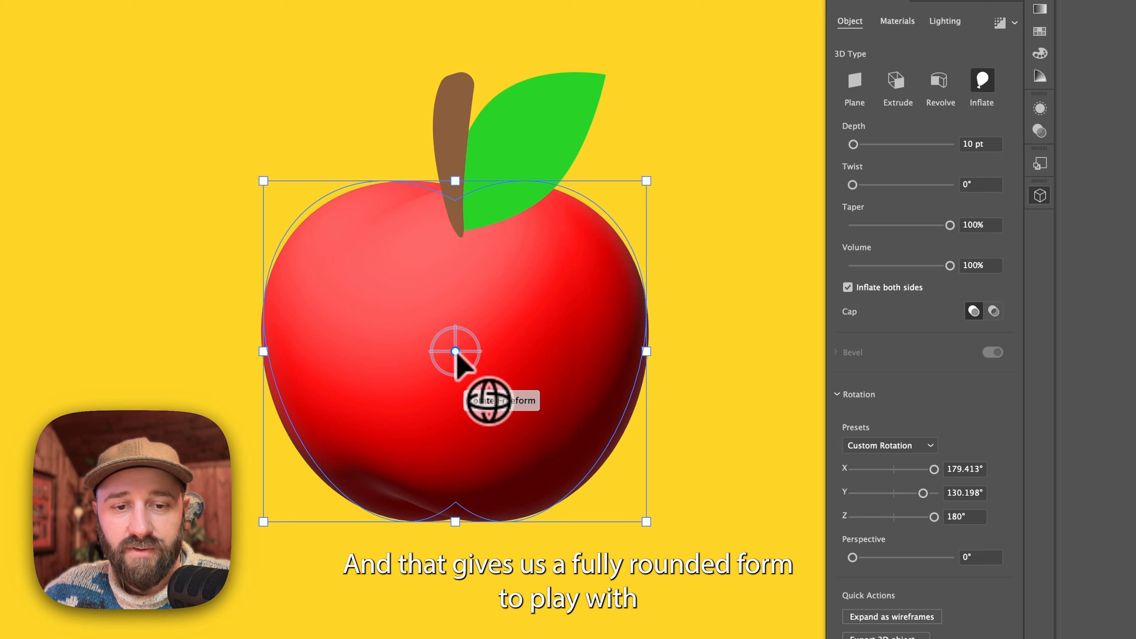
left_click_drag(458, 356, 492, 358)
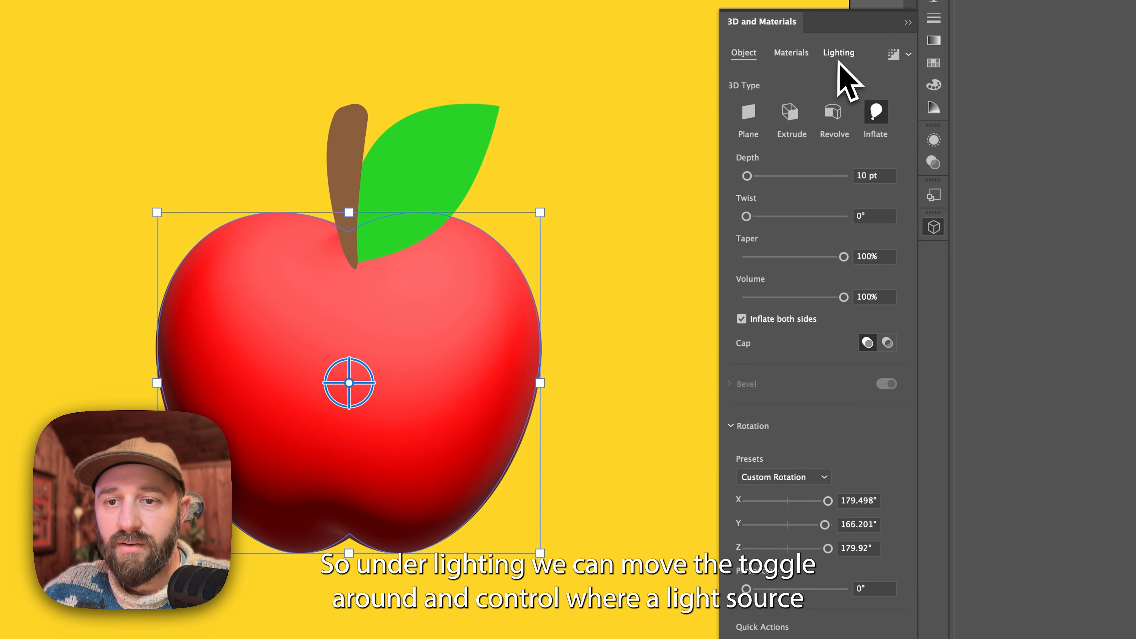
Move the apple's light source to the upper left, at about -166° rotation and 49.9° height.
left_click(990, 65)
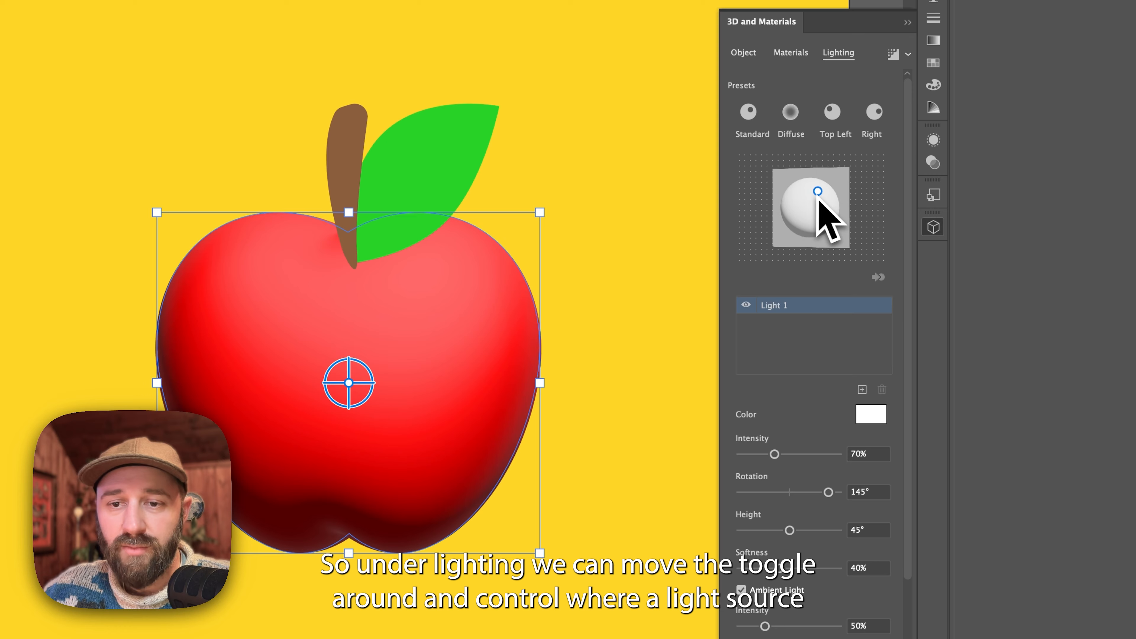
mouse_move(819, 197)
left_mouse_down()
mouse_move(827, 222)
mouse_move(802, 193)
left_mouse_up()
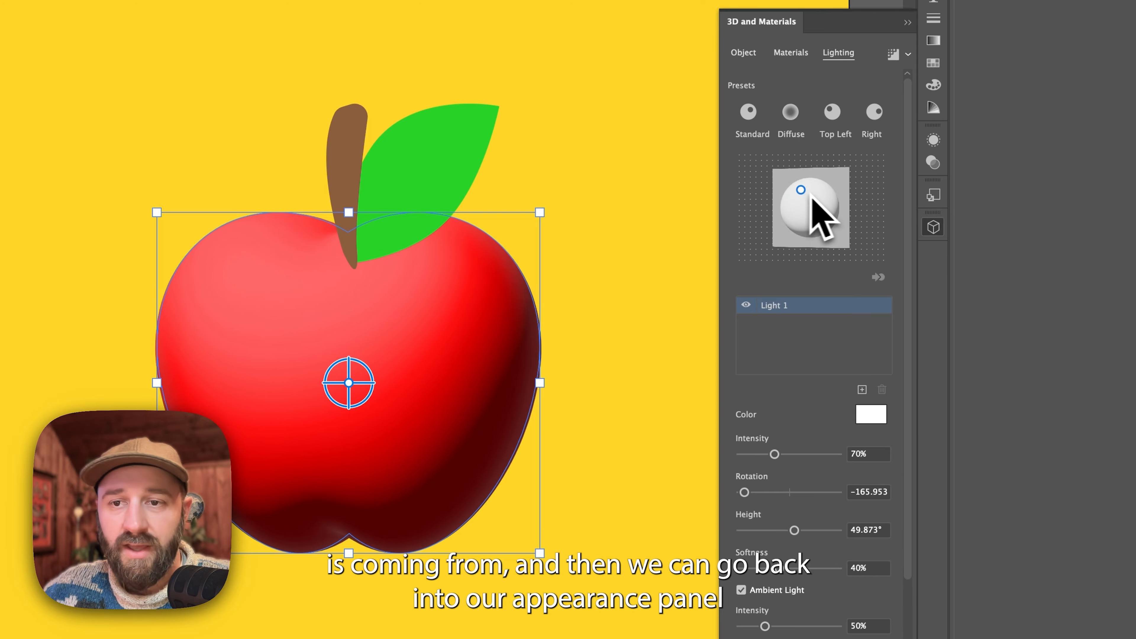
left_click(908, 23)
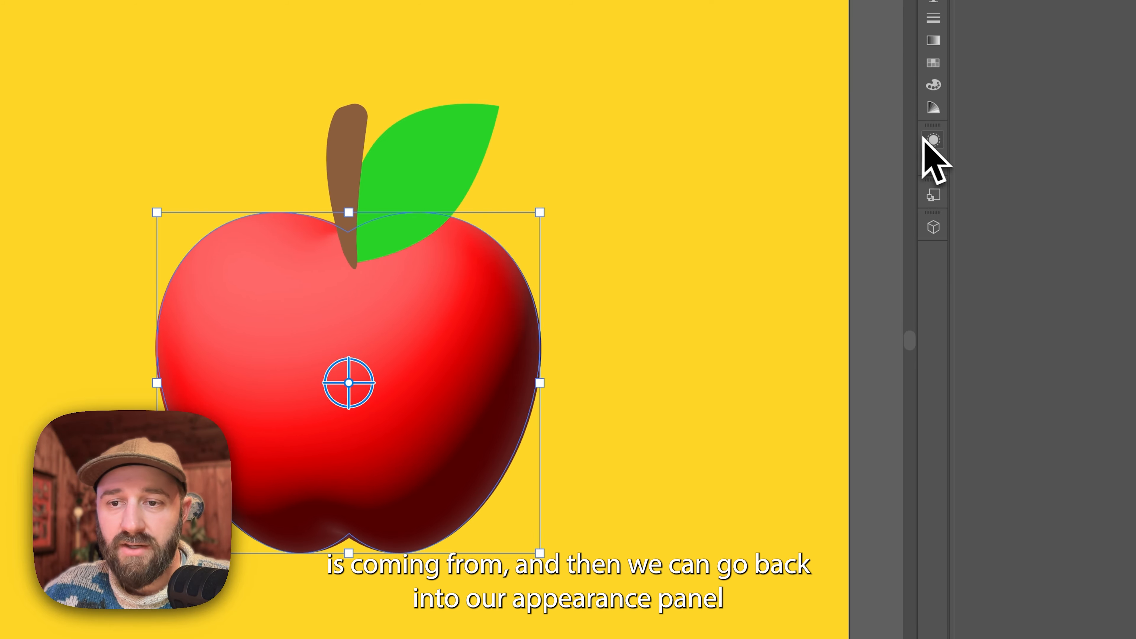
Add a Color Halftone effect to the apple with a maximum radius of 20 pixels and all four channels at 45 degrees.
left_click(933, 141)
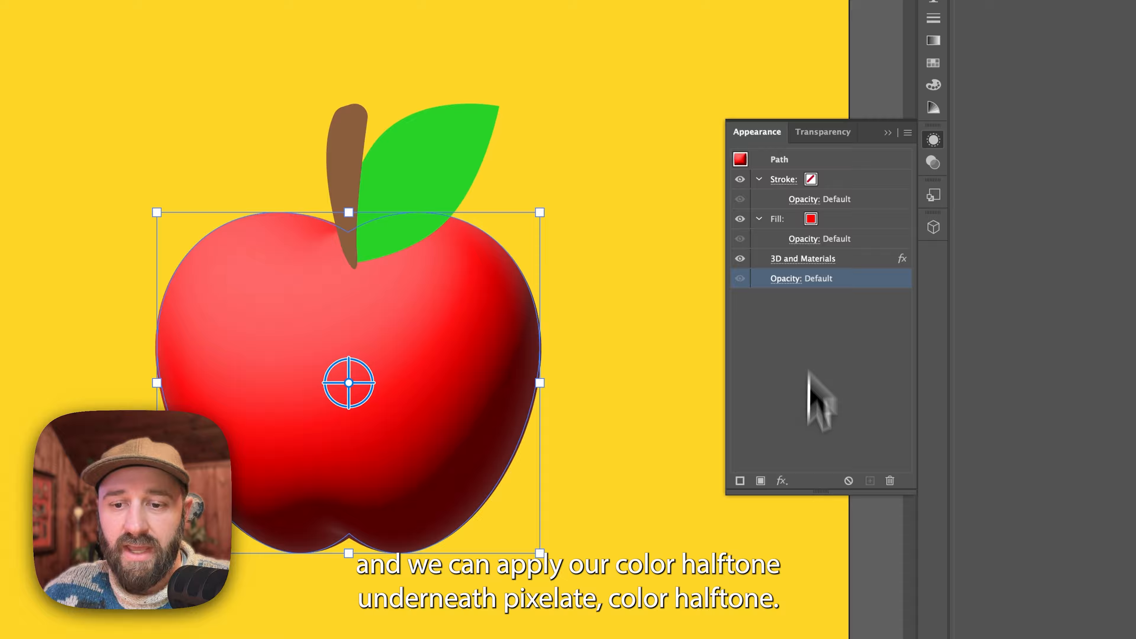
left_click(782, 480)
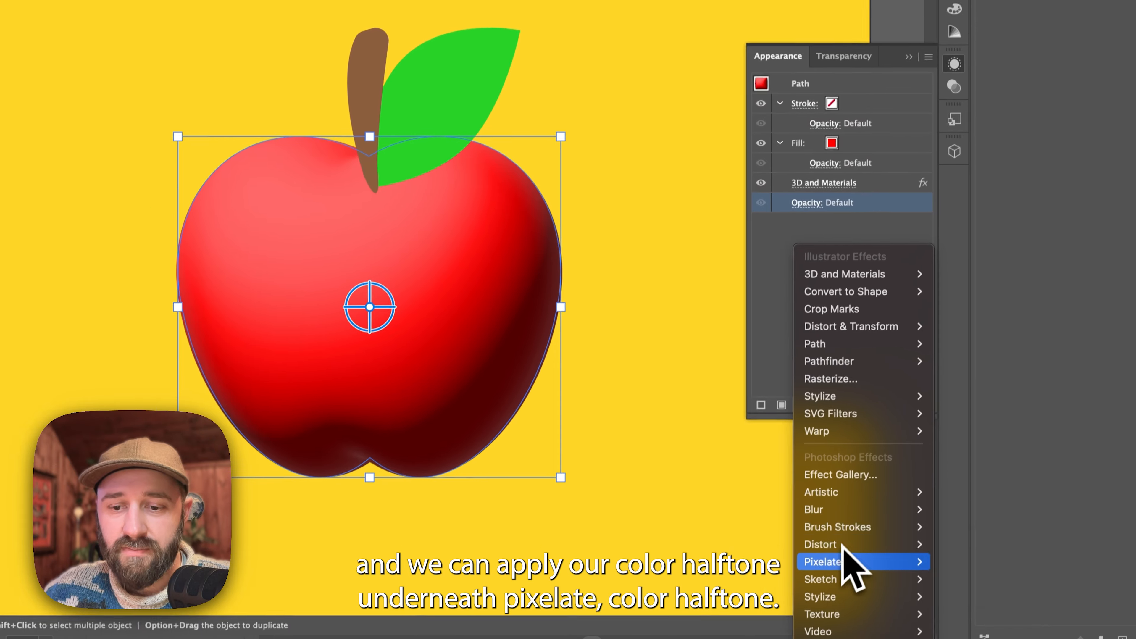
mouse_move(822, 565)
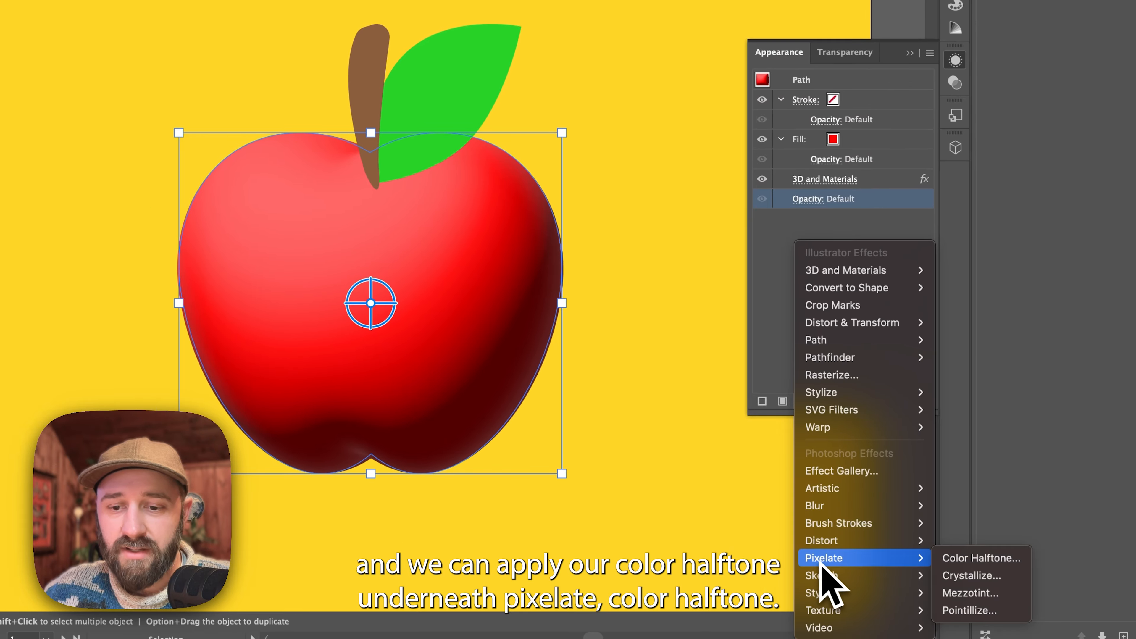
left_click(1004, 559)
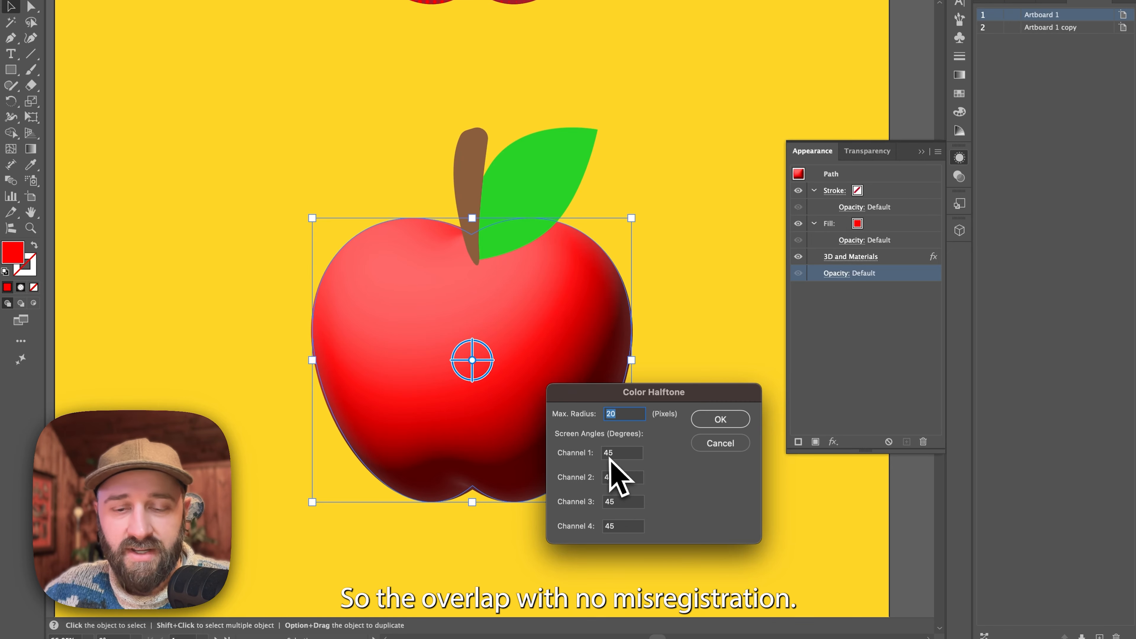
left_click(718, 422)
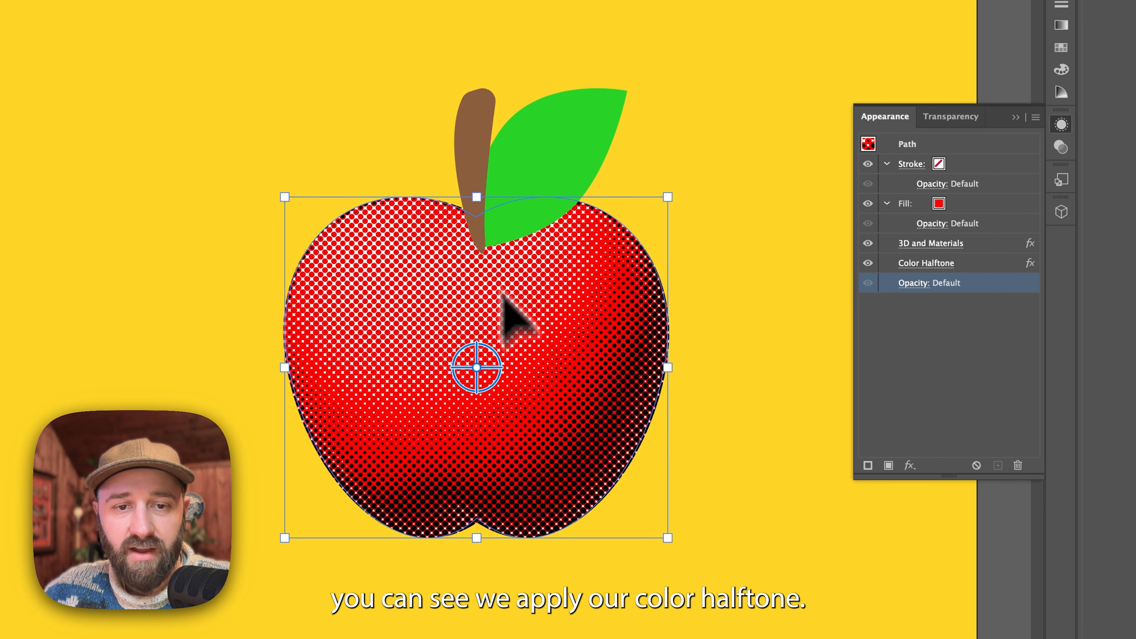
left_click(297, 104)
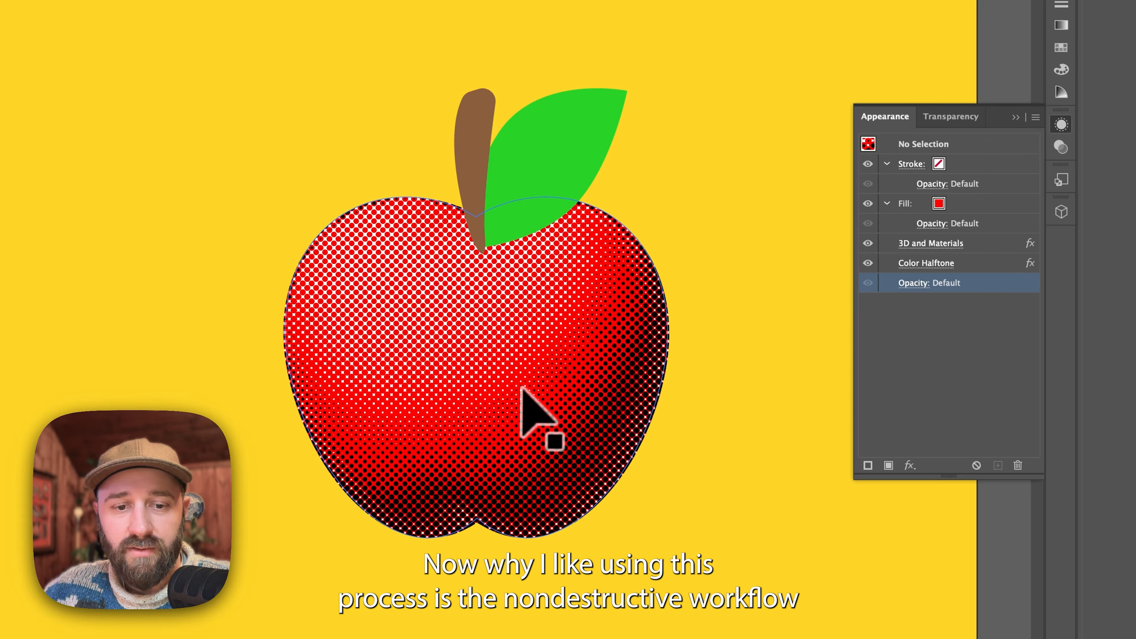
Edit the apple's existing 3D lighting, setting the light intensity to 120% and the ambient light intensity to 10%.
left_click(522, 389)
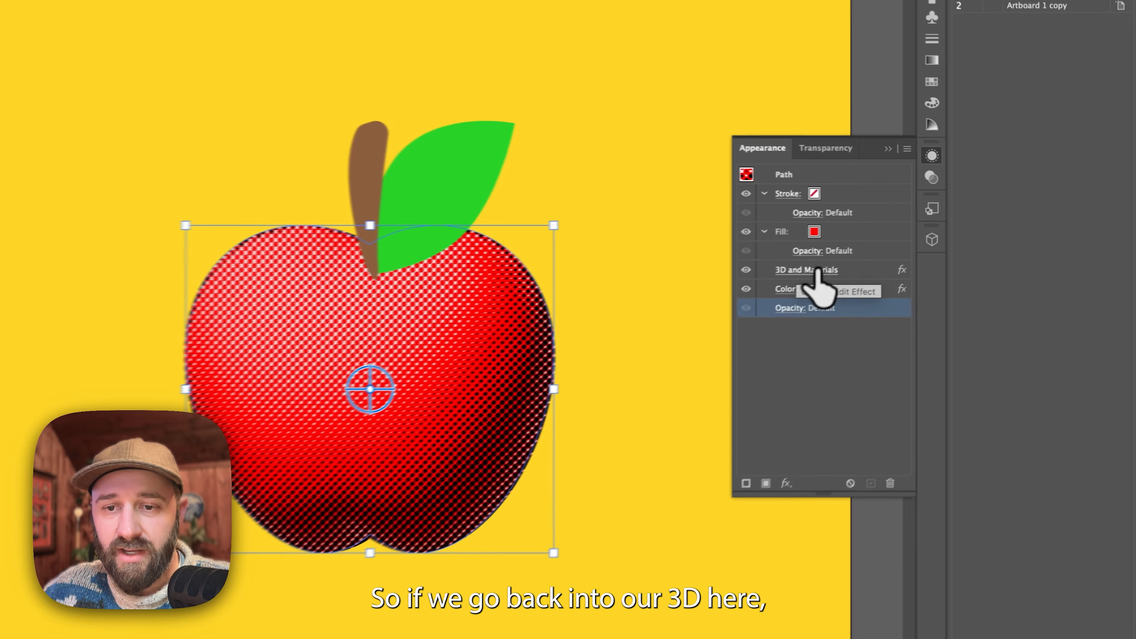
left_click(852, 257)
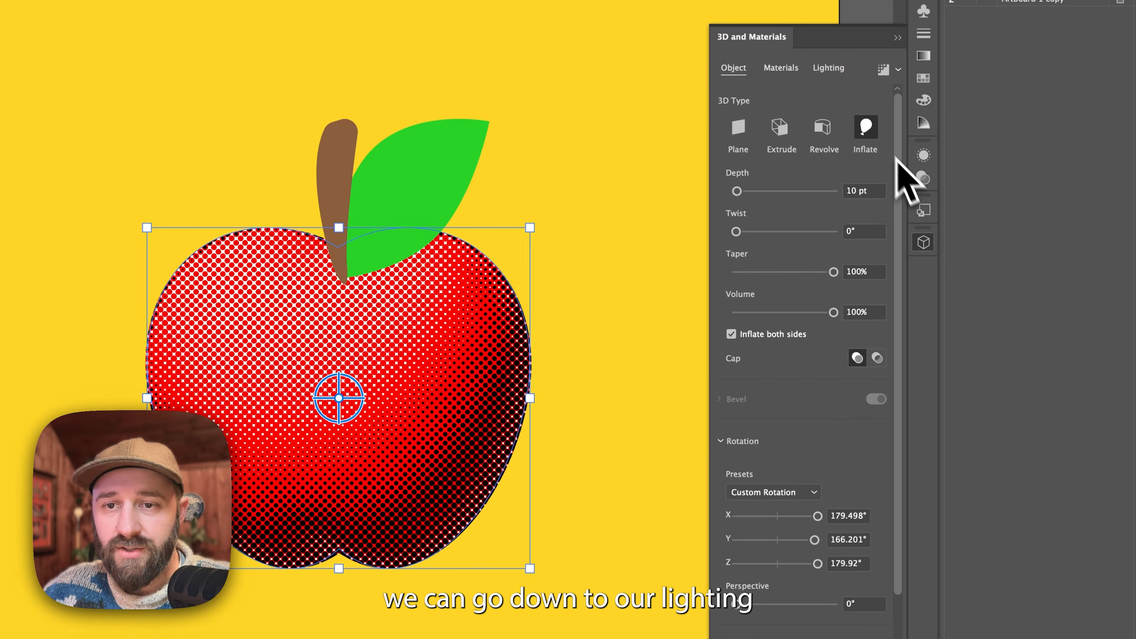
left_click(836, 70)
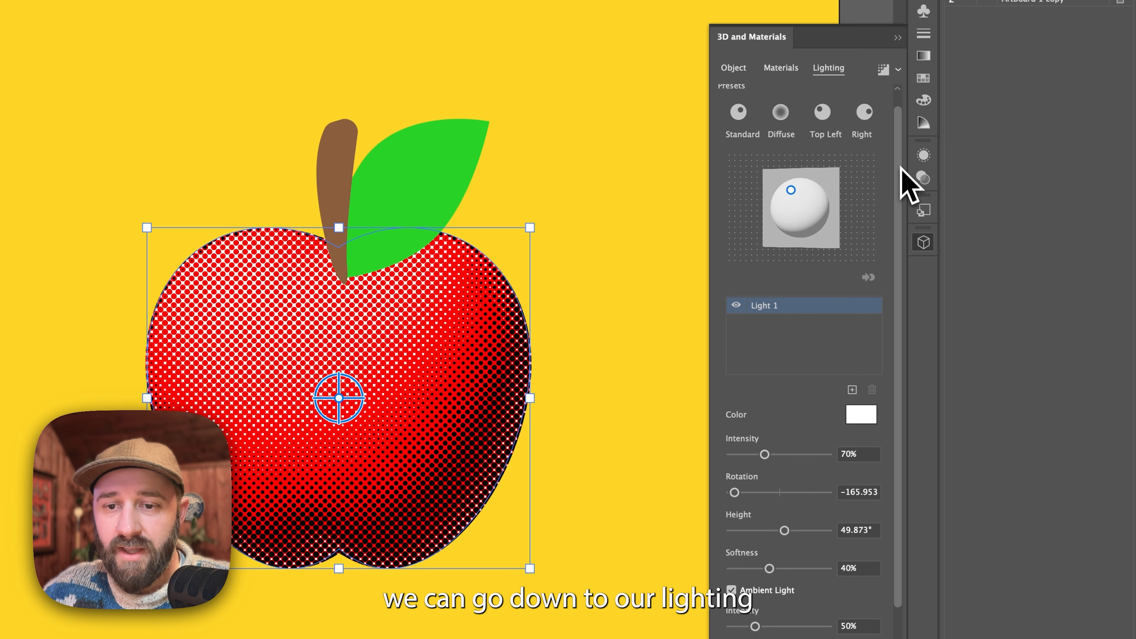
scroll(901, 168, "down", 2)
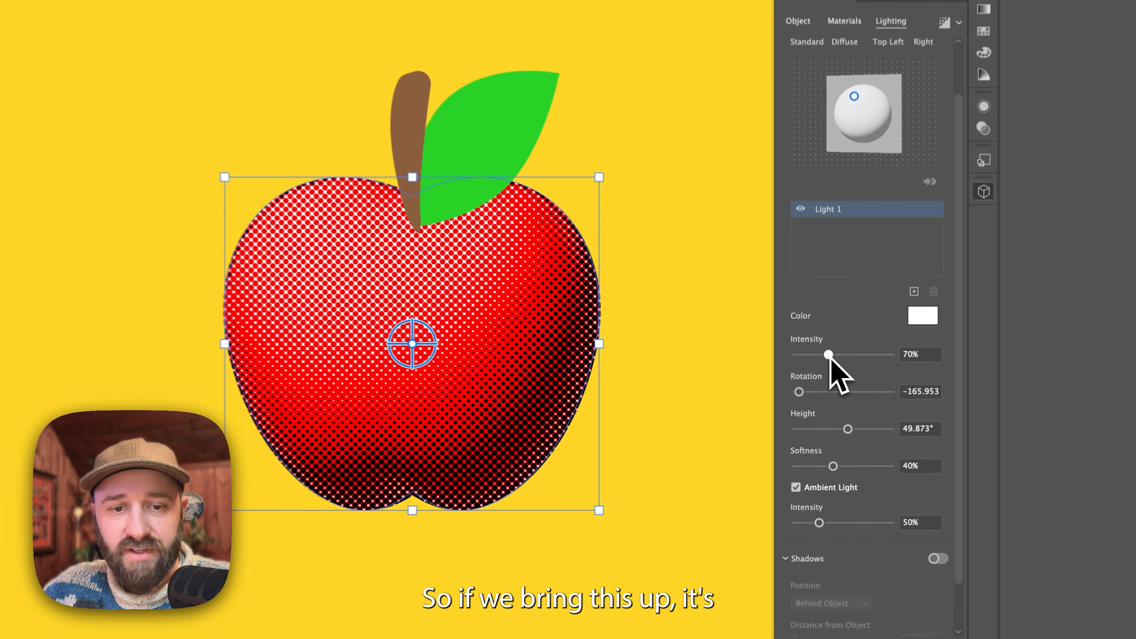
left_click_drag(765, 409, 790, 410)
left_click_drag(855, 357, 853, 361)
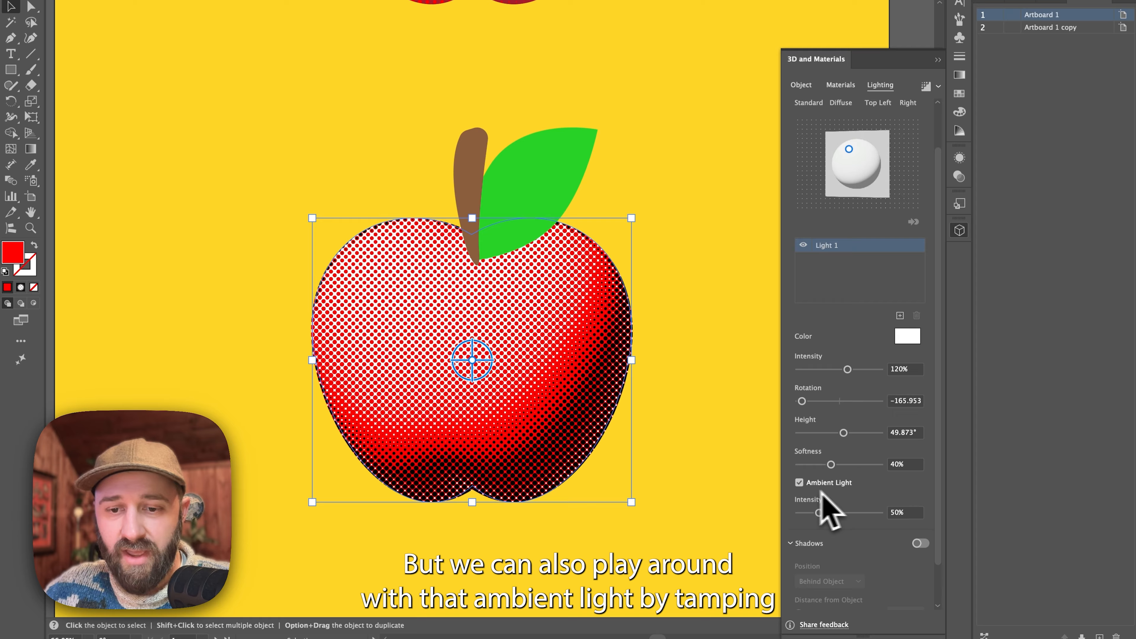
left_click_drag(819, 512, 802, 513)
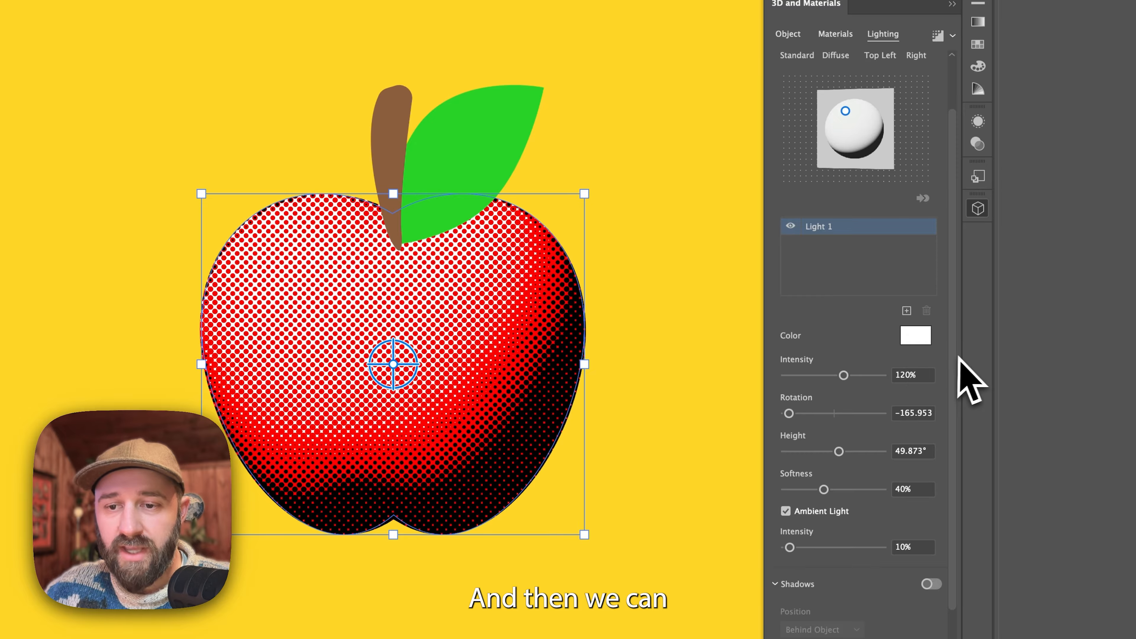
Lower the apple's main light intensity to 65%.
scroll(942, 354, "up", 1)
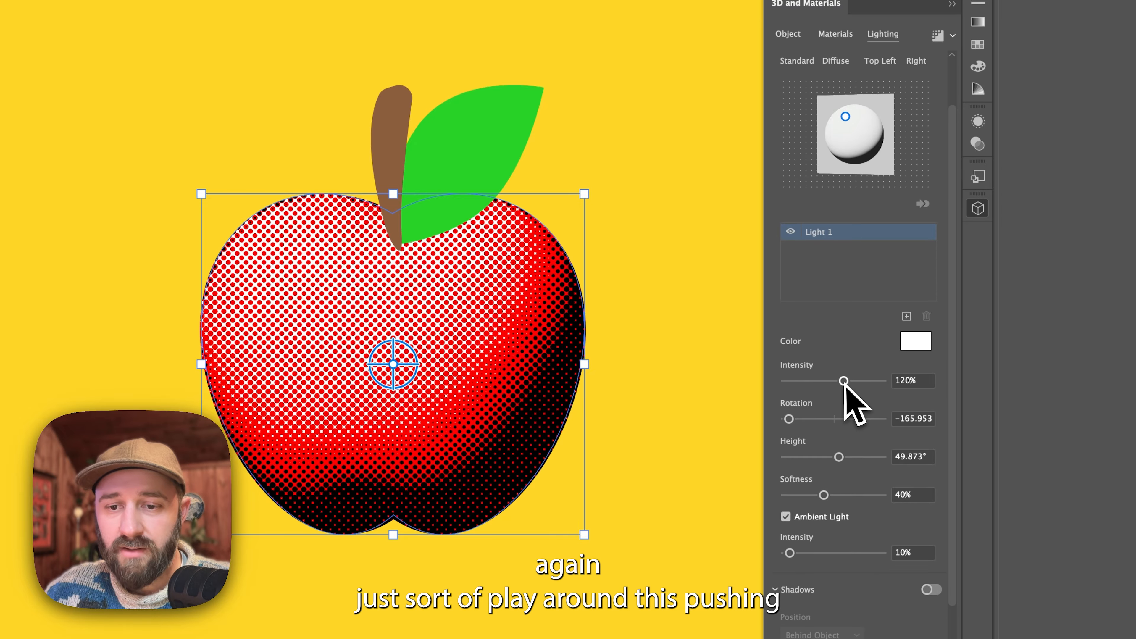
left_click_drag(844, 380, 817, 380)
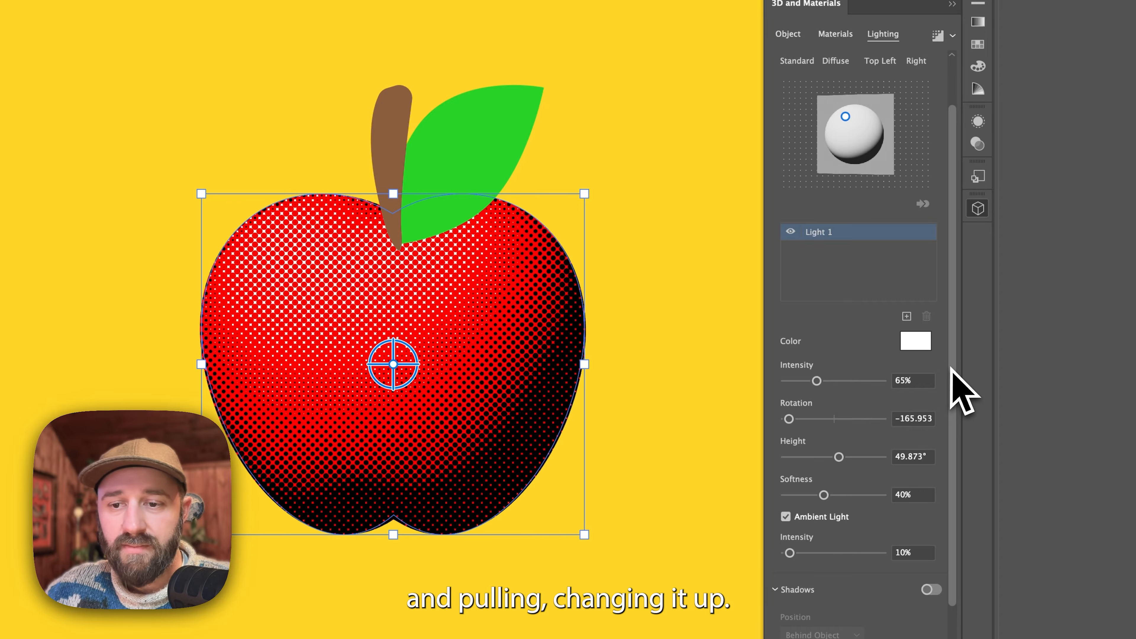
left_click(953, 29)
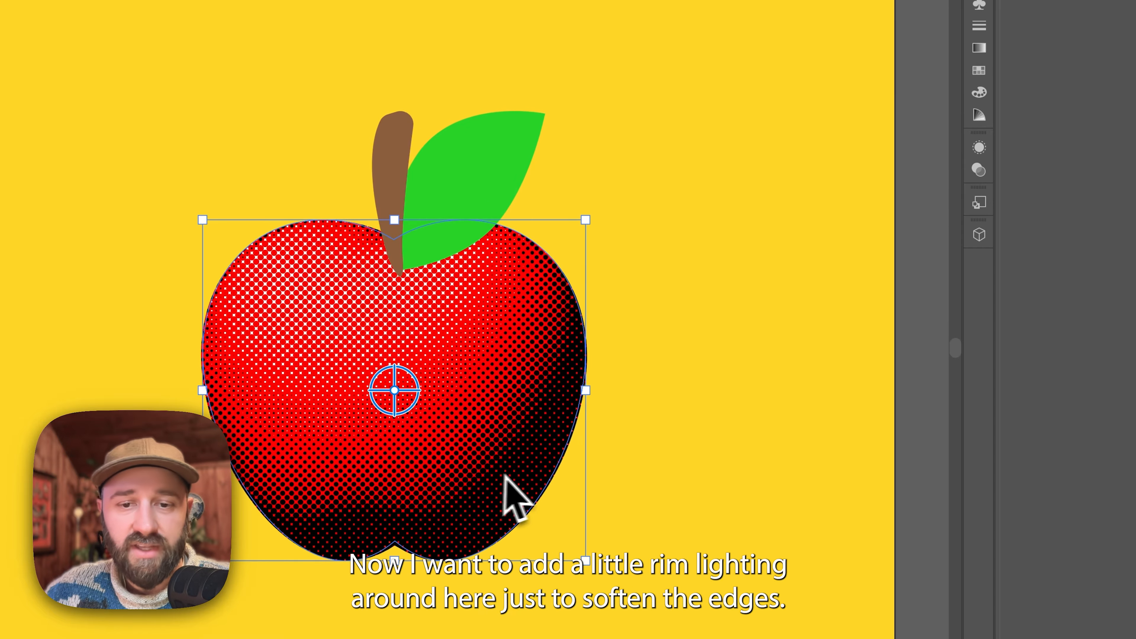
Add an Inner Glow effect to the apple, coloured with its base red swatch (C=0 M=100 Y=100).
left_click(979, 149)
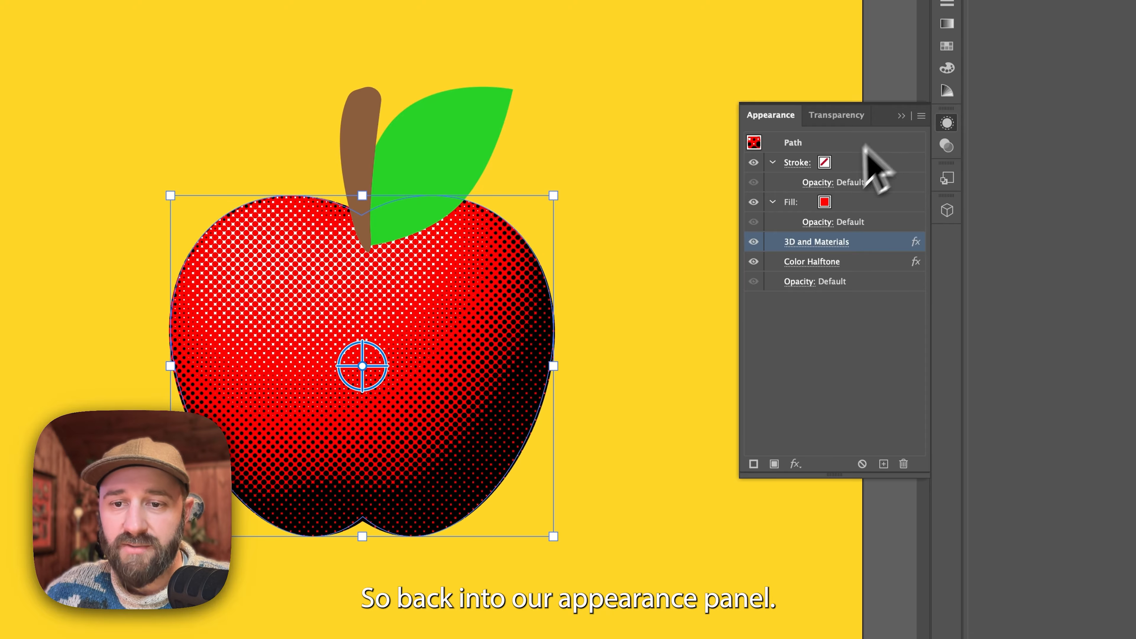
left_click(797, 466)
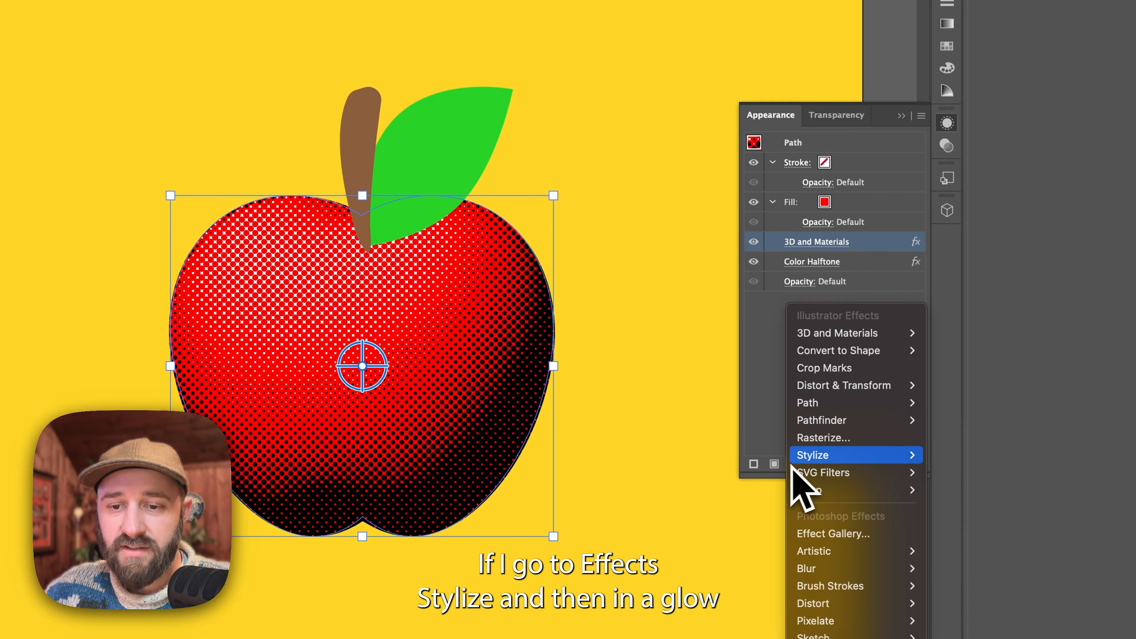
mouse_move(807, 459)
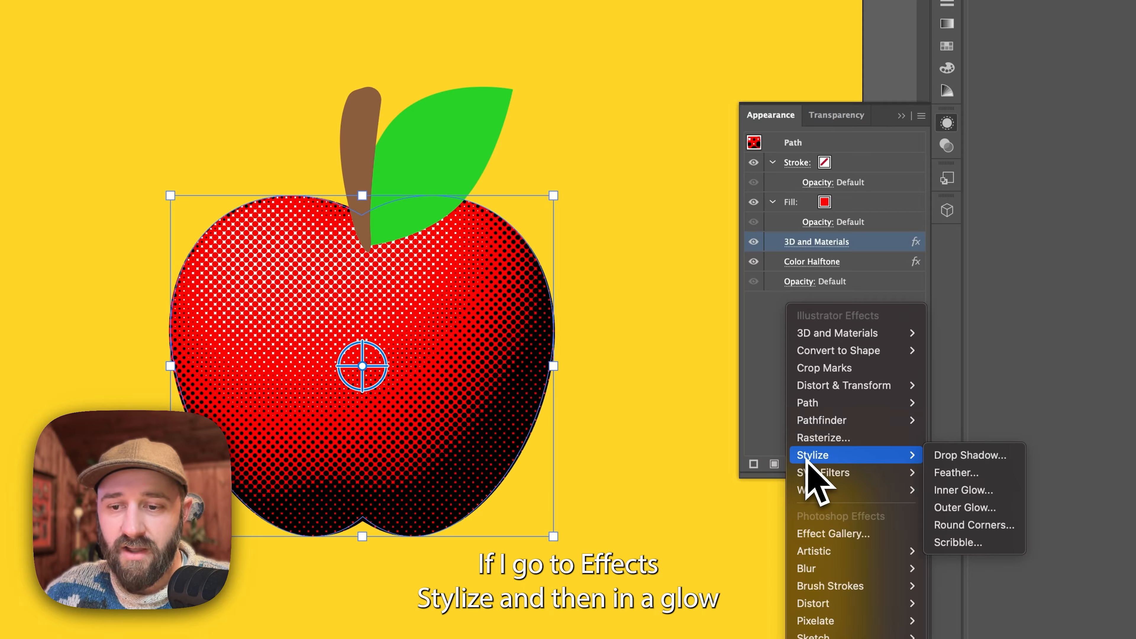
left_click(999, 491)
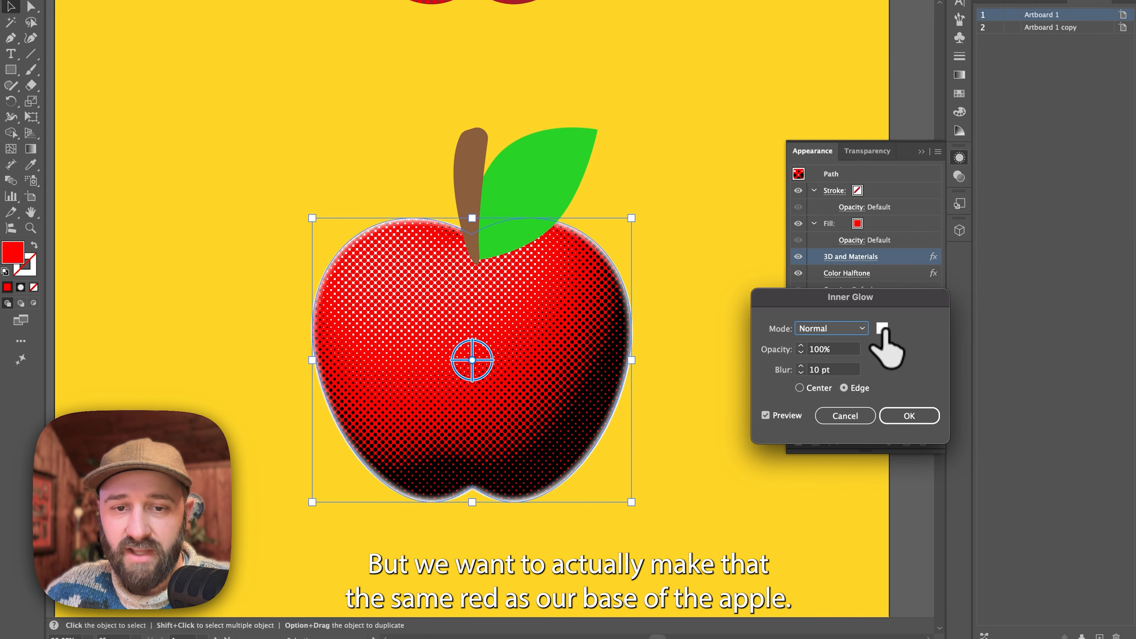
left_click(882, 330)
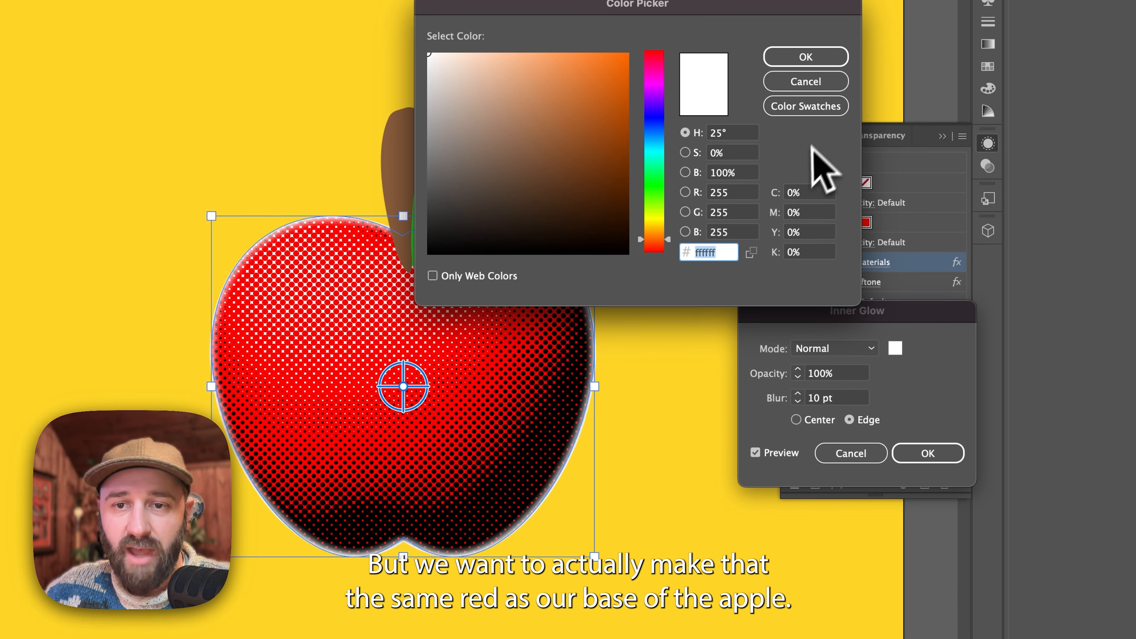
left_click(804, 110)
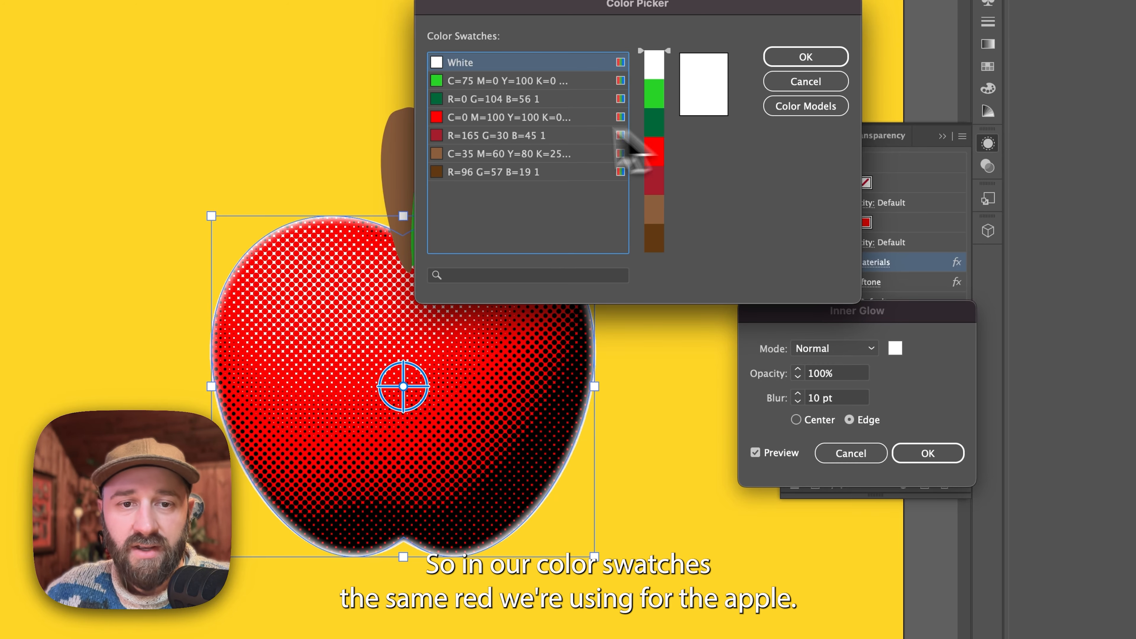
left_click(440, 117)
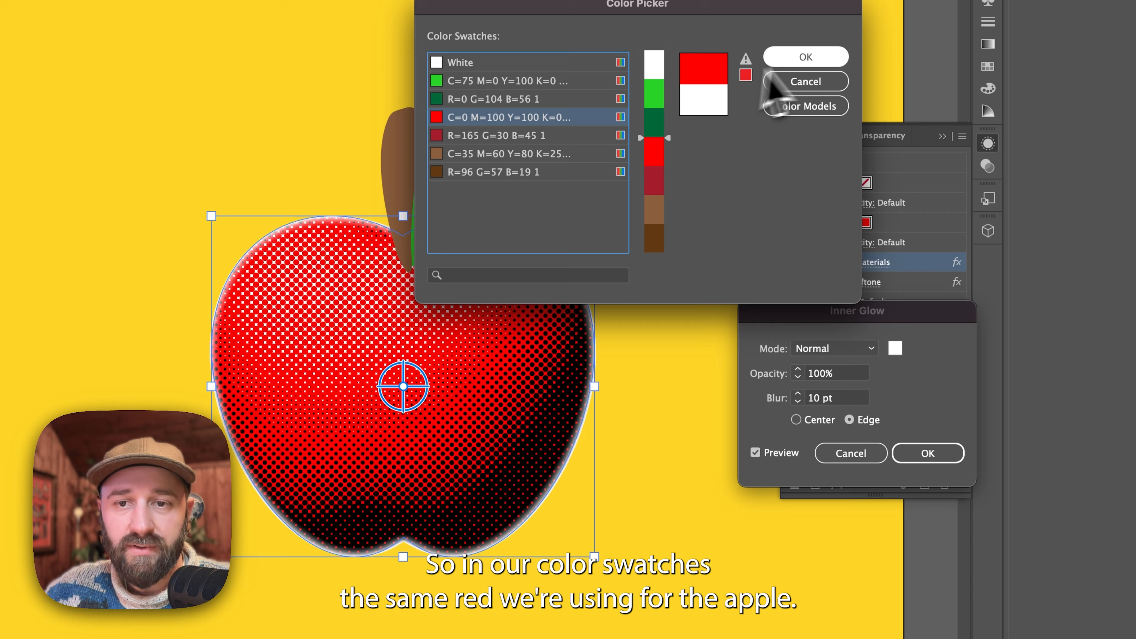
left_click(805, 57)
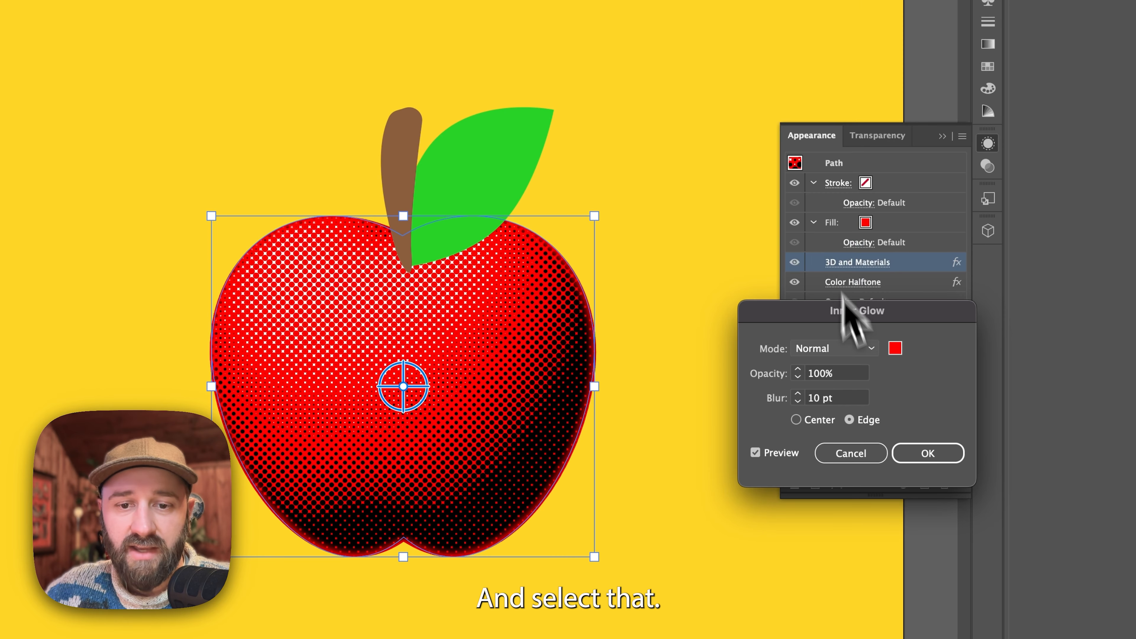
Set the blur of the apple's Inner Glow to 30 pt and apply the effect.
left_click(852, 399)
key("shift+Up")
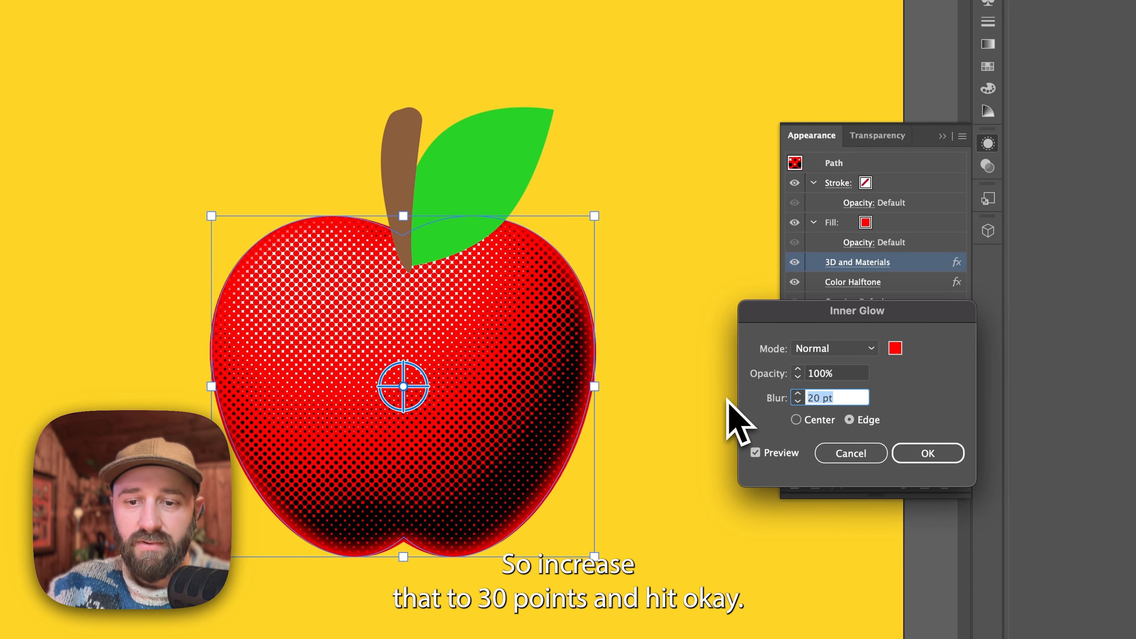
key("shift+Up")
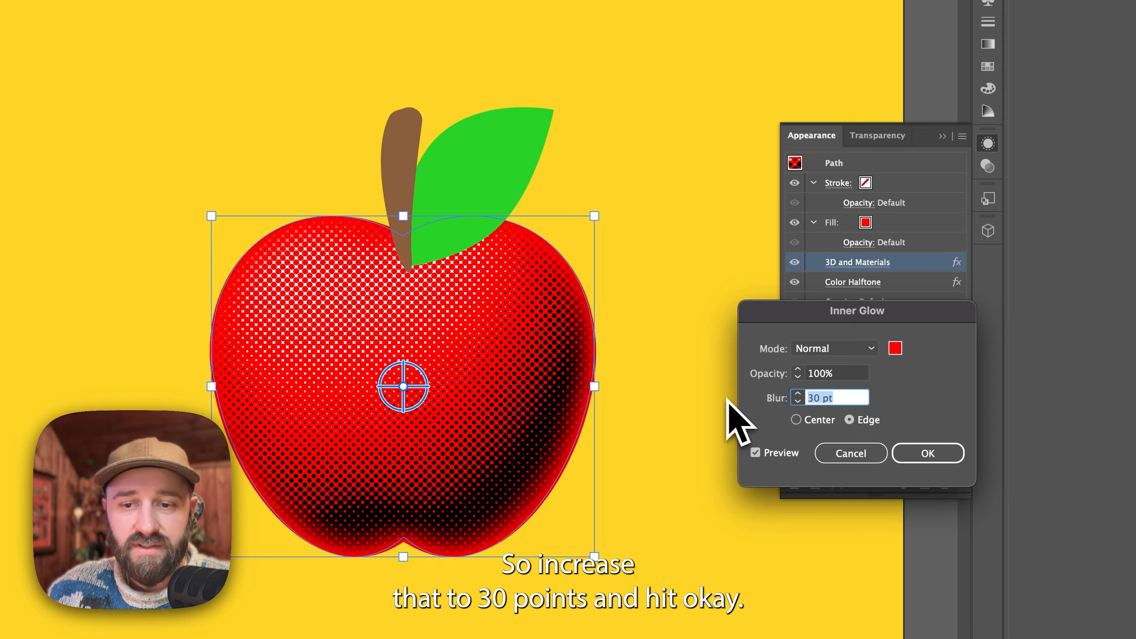
left_click(931, 456)
Move the Inner Glow effect above Color Halftone in the apple's appearance order.
key("super+space")
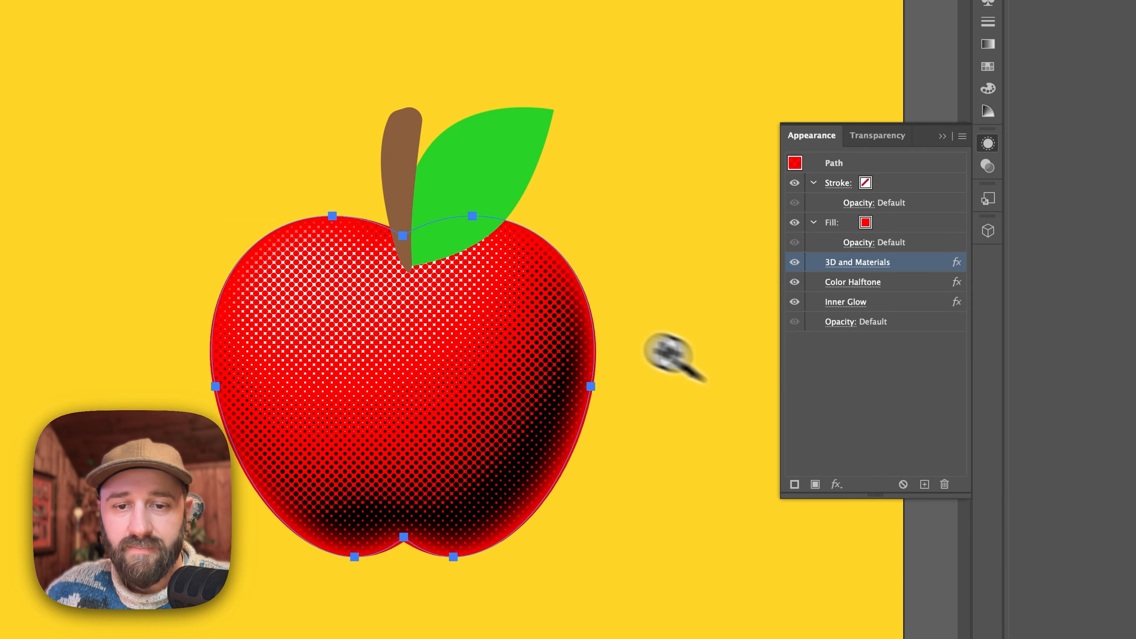
left_click_drag(580, 325, 783, 312)
key("space")
left_click_drag(605, 327, 510, 328)
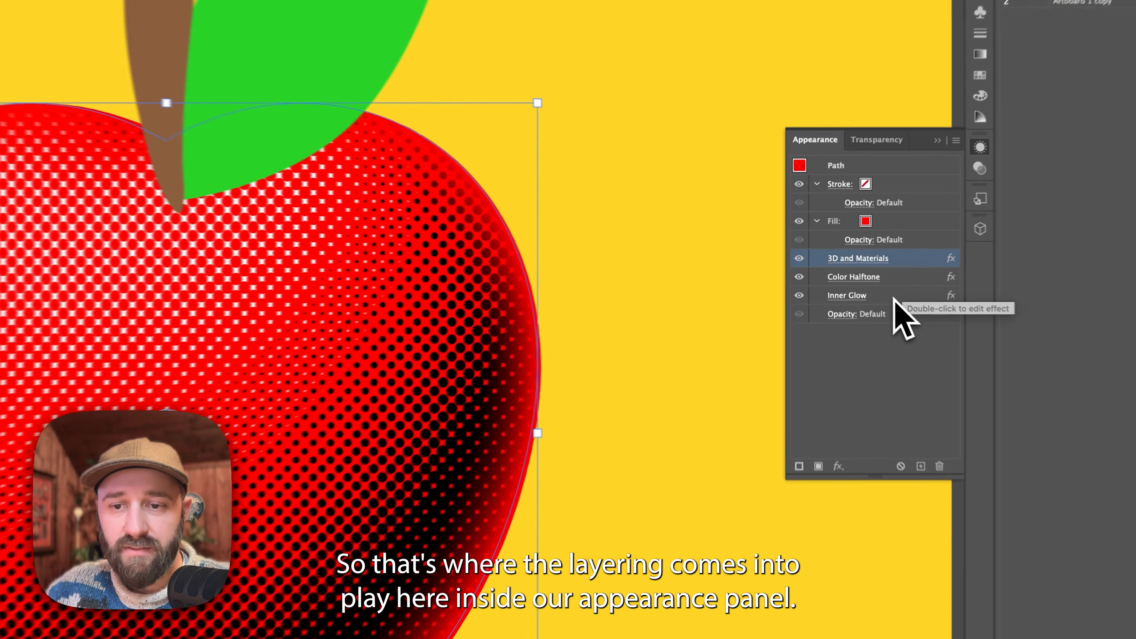
left_click(876, 292)
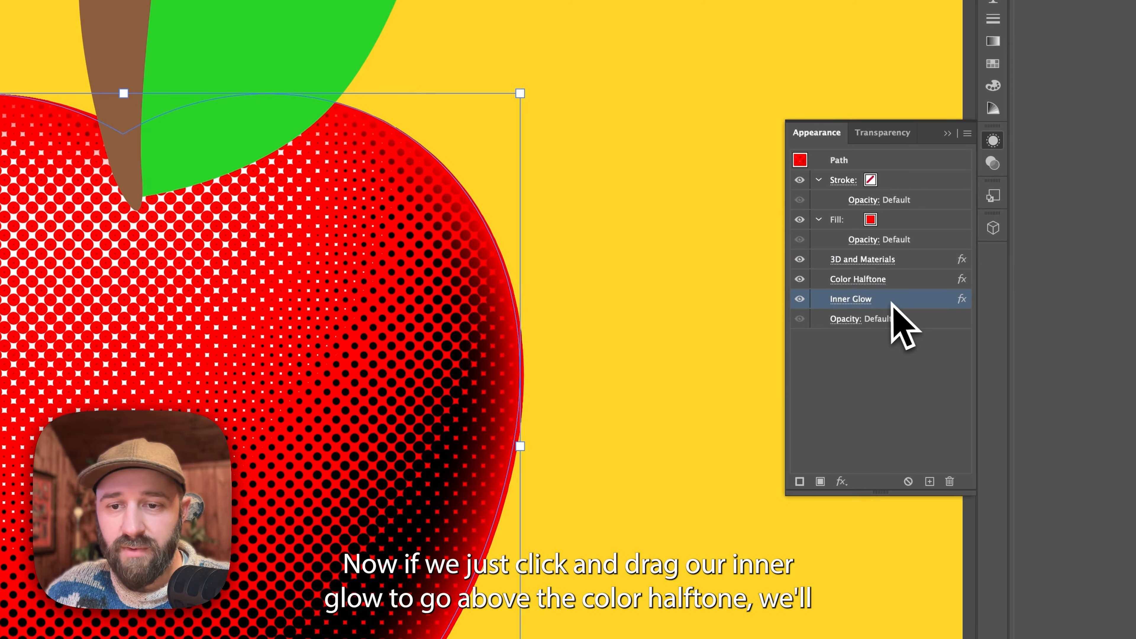
left_click_drag(885, 305, 905, 279)
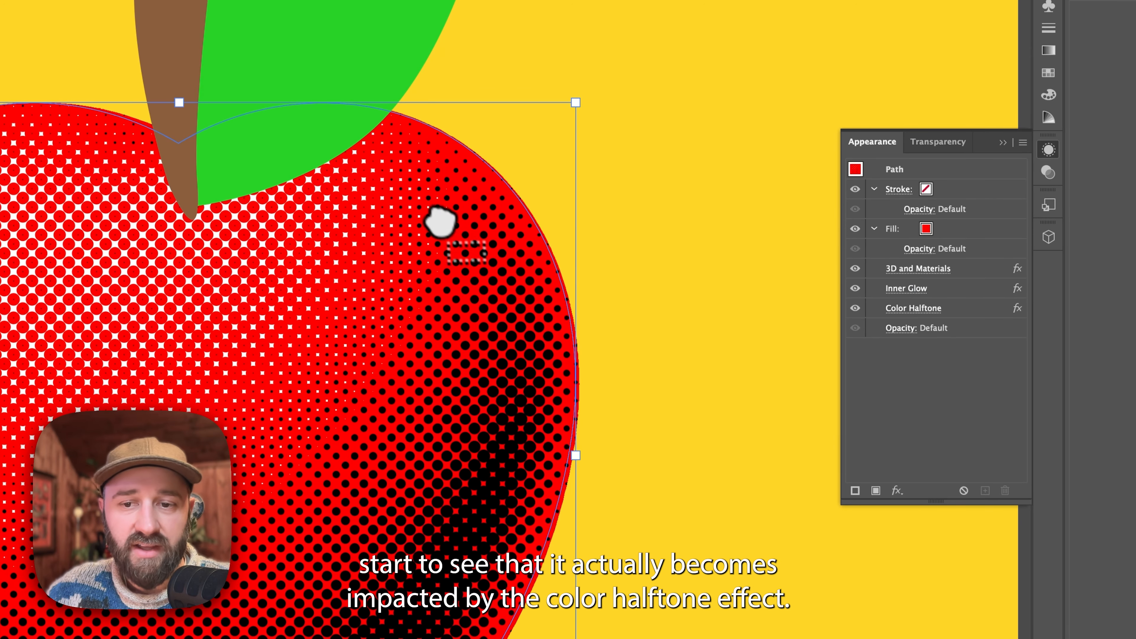
Save the apple's complete appearance as a new graphic style.
left_click_drag(537, 220, 547, 307)
left_click(651, 210)
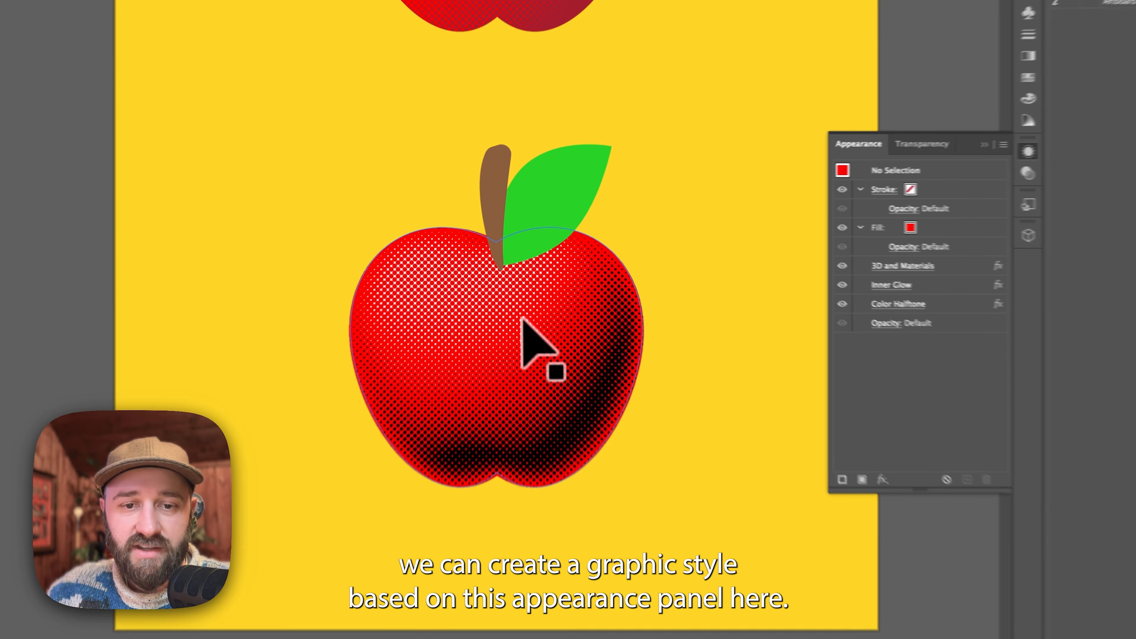
left_click(587, 327)
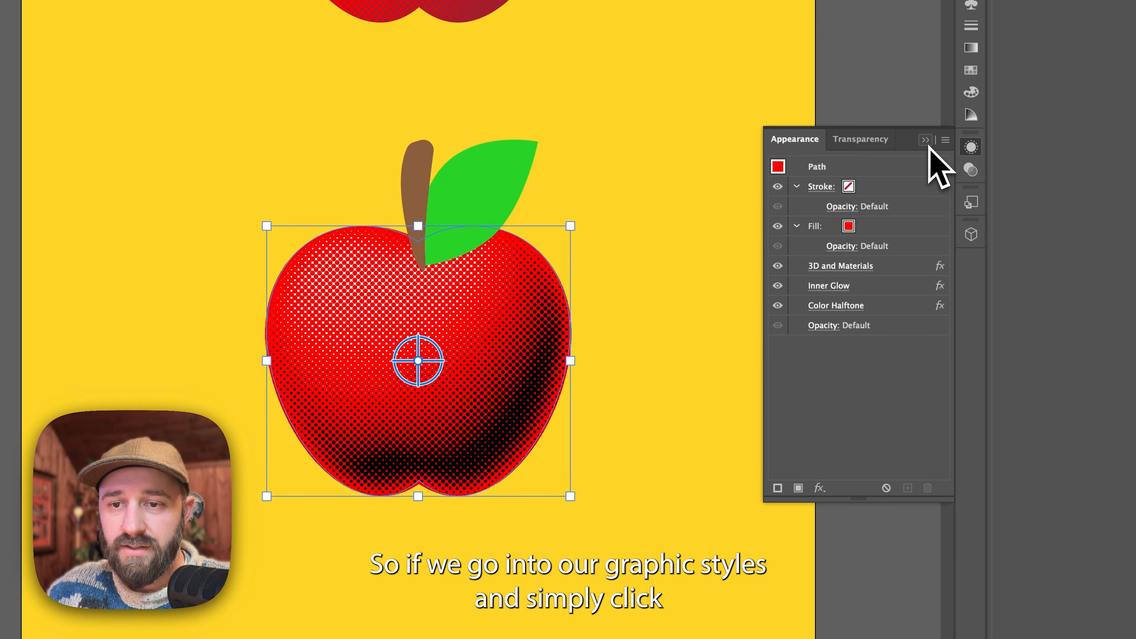
left_click(926, 141)
left_click(976, 205)
mouse_move(833, 250)
left_mouse_down()
mouse_move(520, 406)
mouse_move(444, 342)
mouse_move(443, 314)
mouse_move(729, 327)
mouse_move(912, 268)
left_mouse_up()
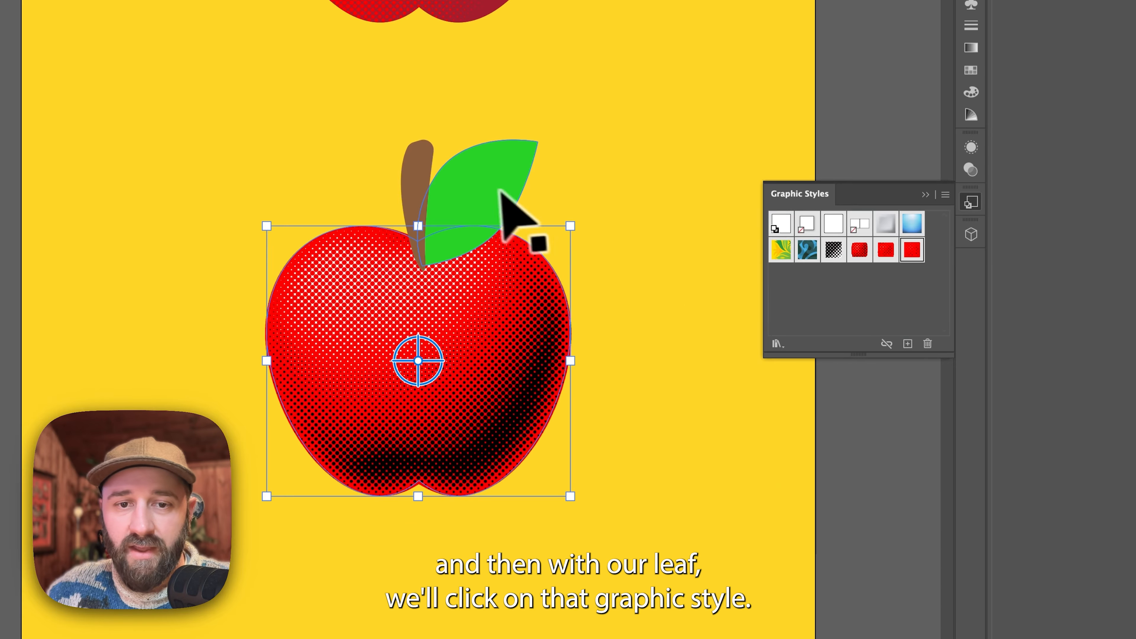
Apply the newly saved graphic style to the leaf and change its fill to the bright green swatch.
left_click(488, 188)
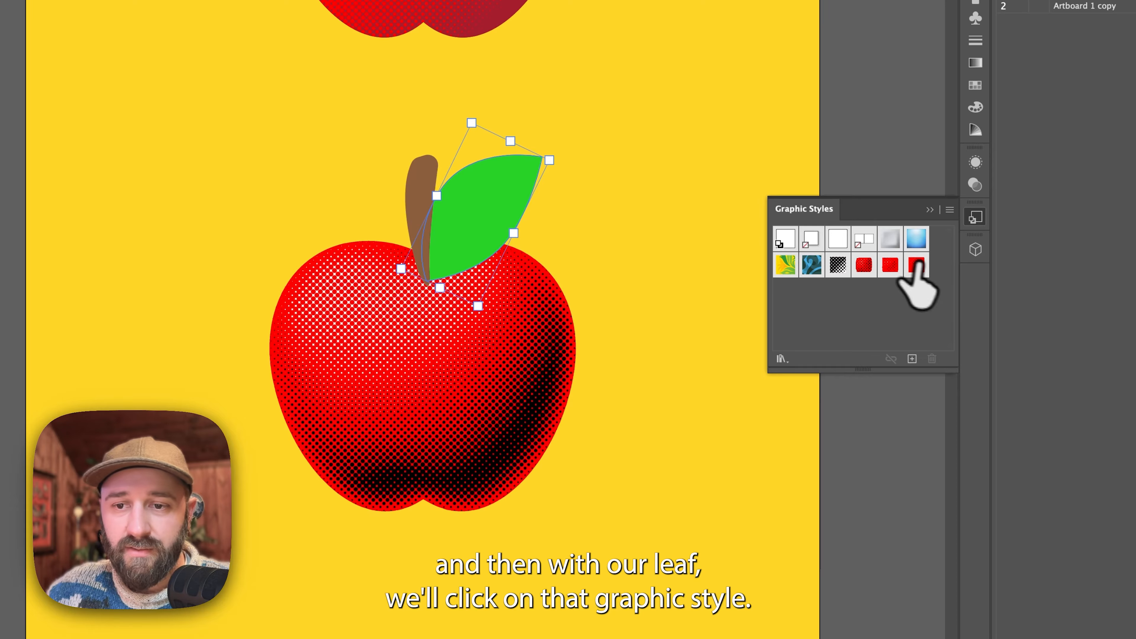
left_click(916, 265)
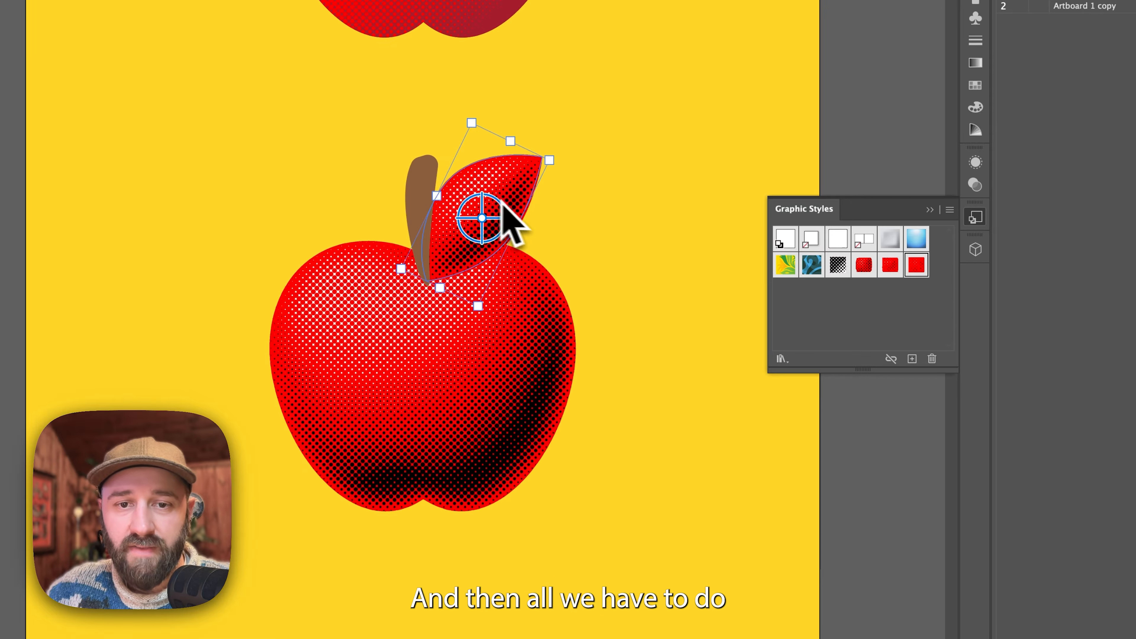
left_click_drag(487, 199, 633, 196)
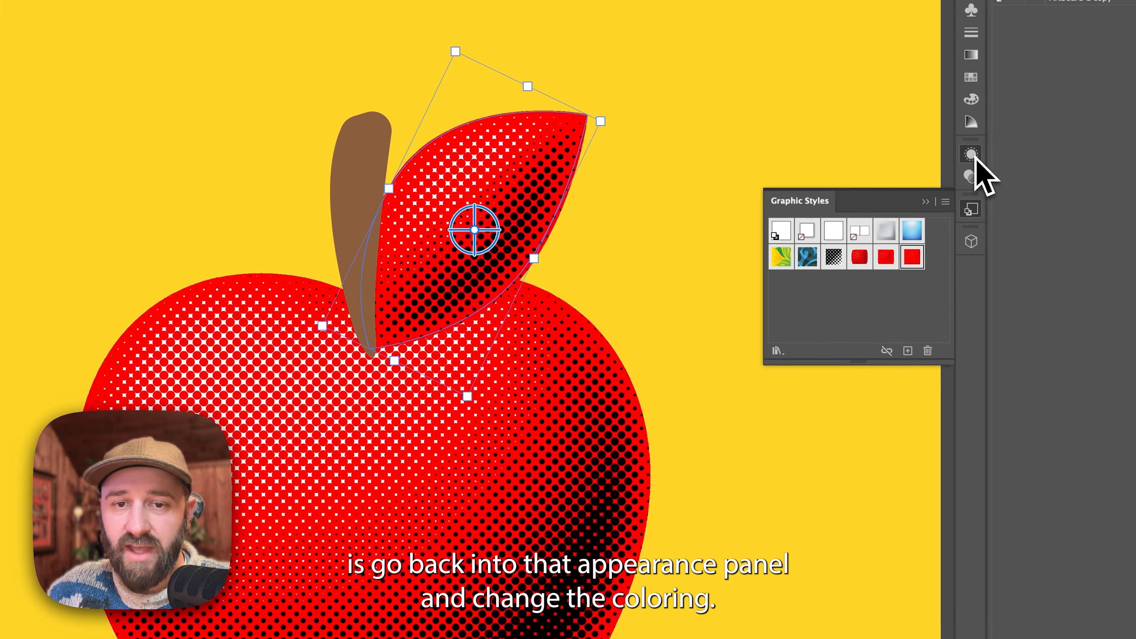
left_click(976, 163)
left_click(847, 237)
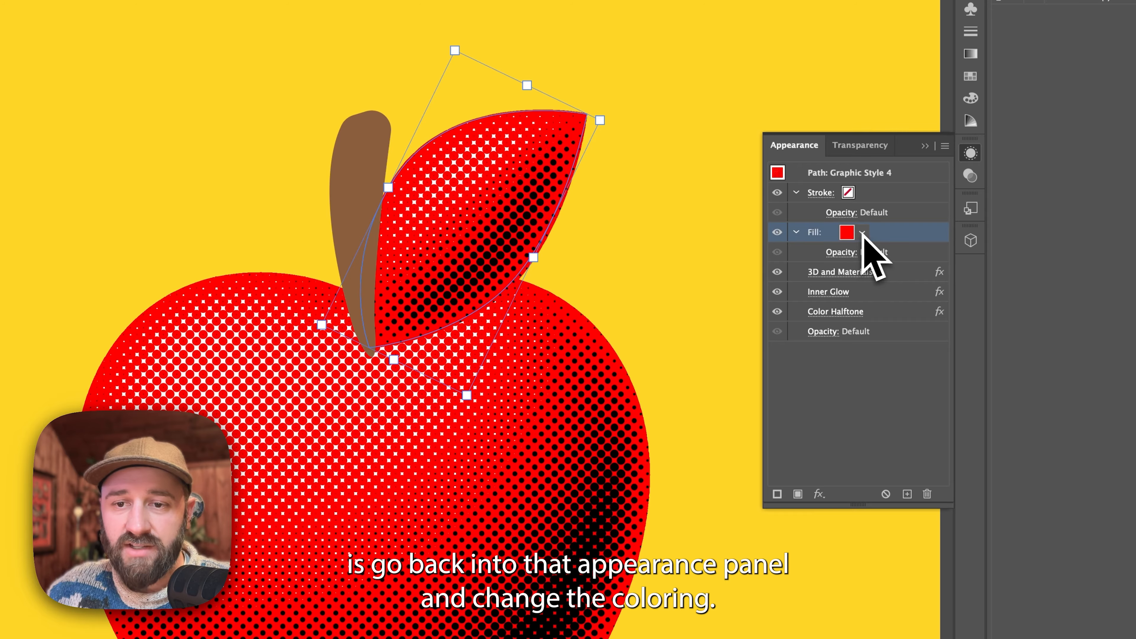
left_click(861, 232)
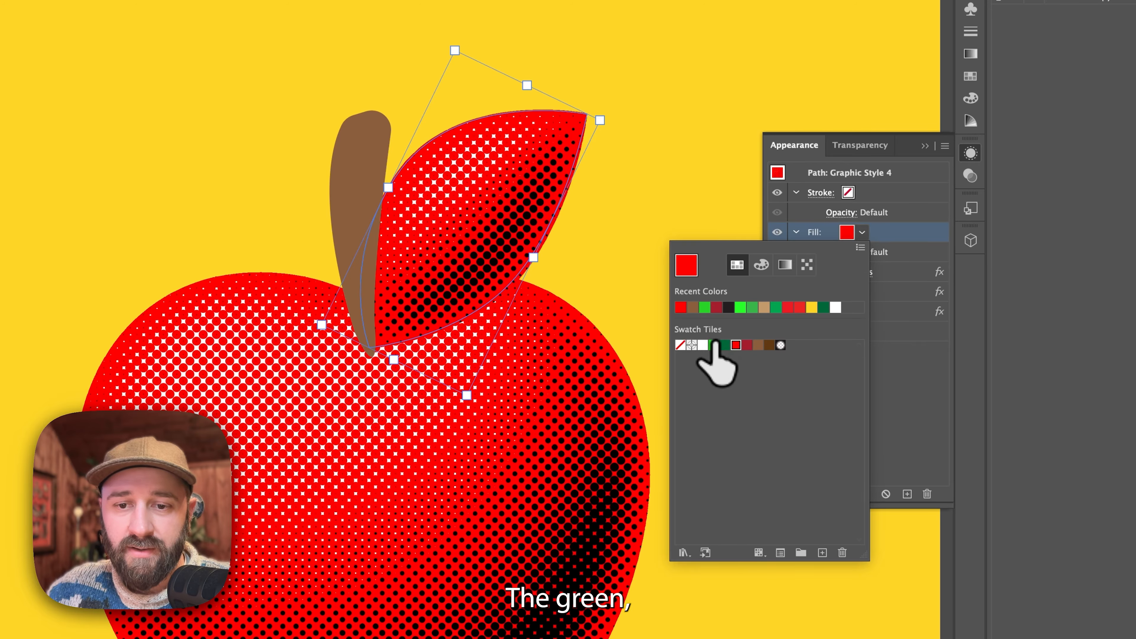
left_click(714, 344)
left_click(897, 235)
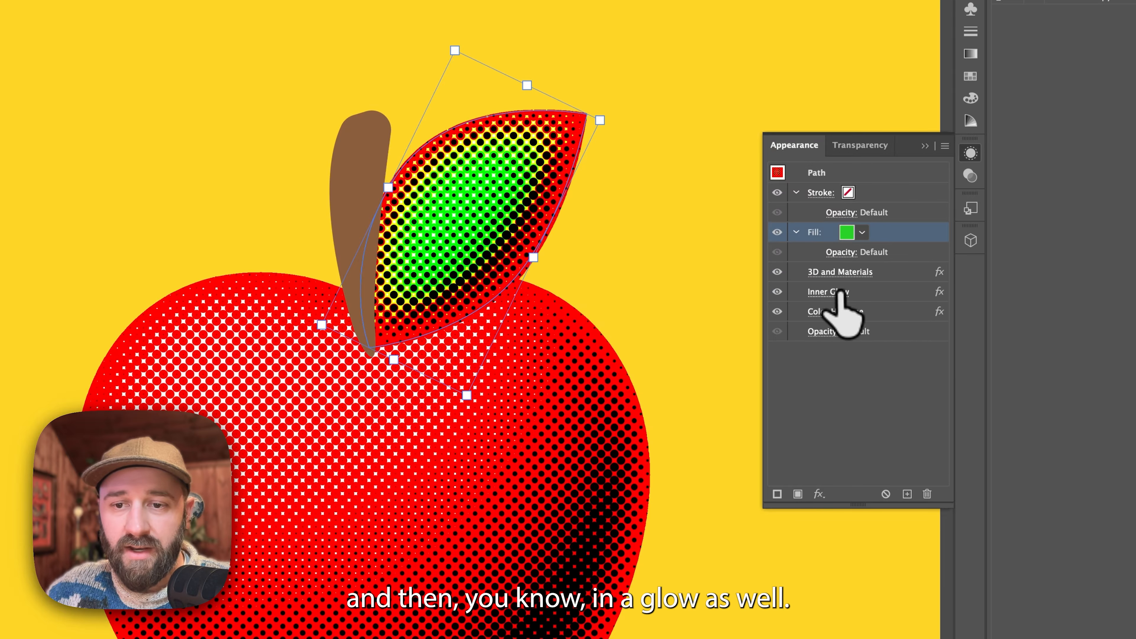
Recolour the leaf's Inner Glow with the C=75 M=0 Y=100 green swatch and set its blur to 10 pt.
left_click(839, 292)
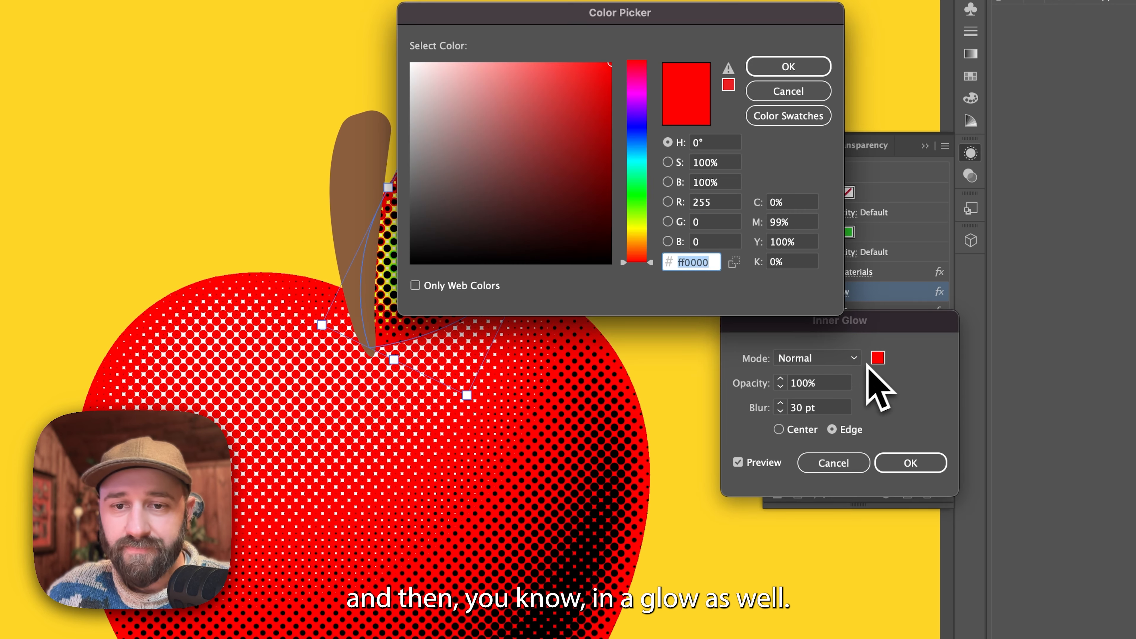
left_click(789, 115)
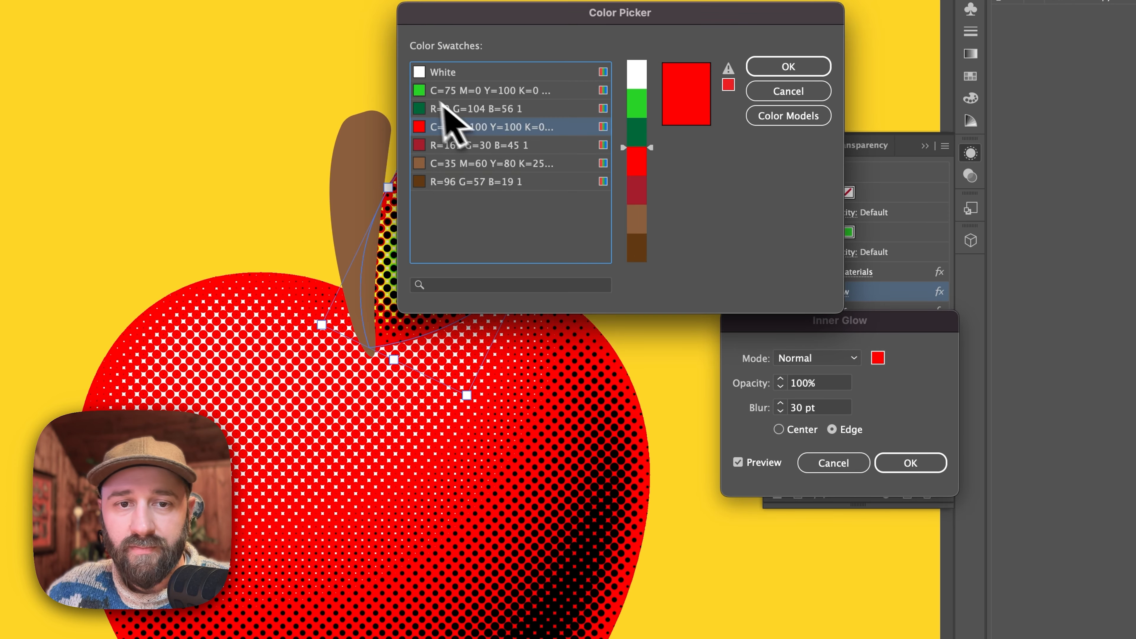
left_click(452, 91)
left_click(788, 66)
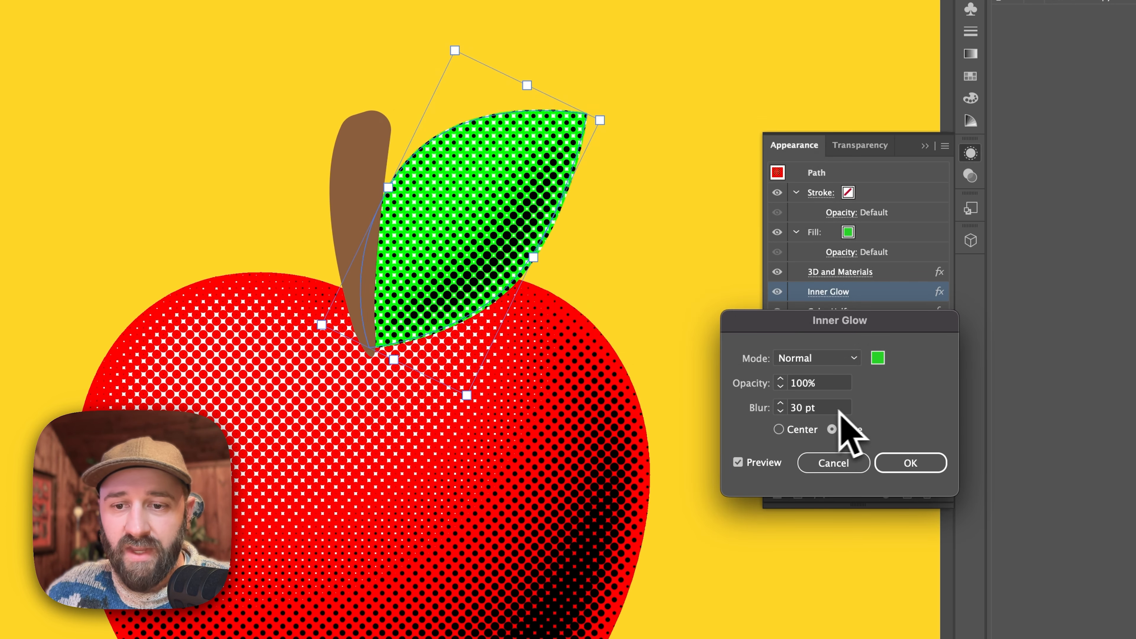
left_click_drag(839, 411, 737, 403)
key("shift+Down")
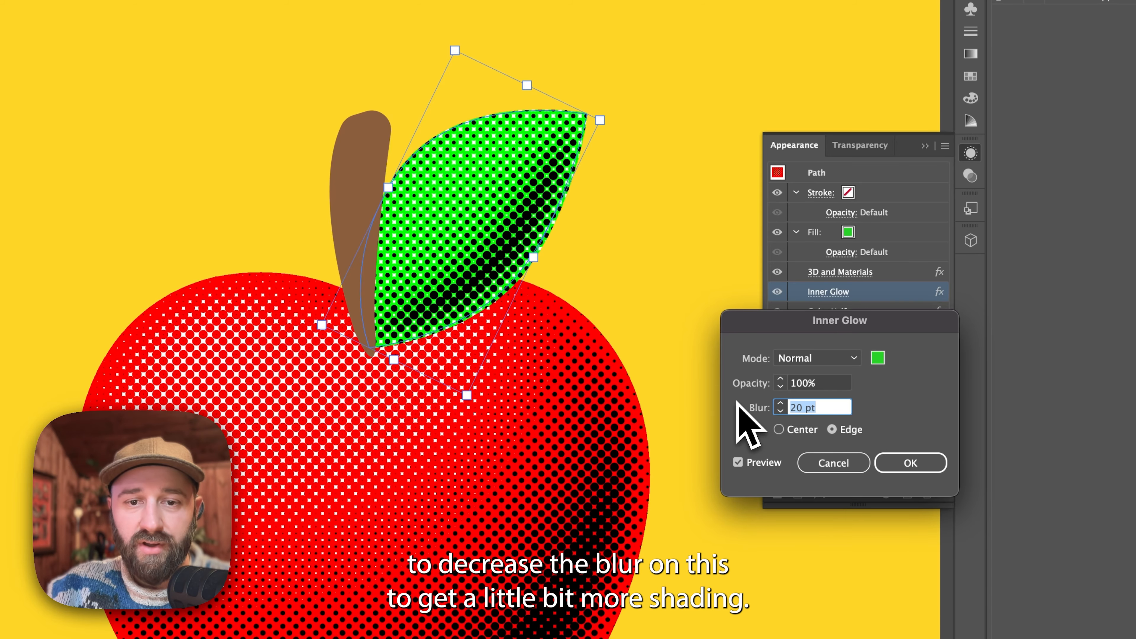
key("shift+Down")
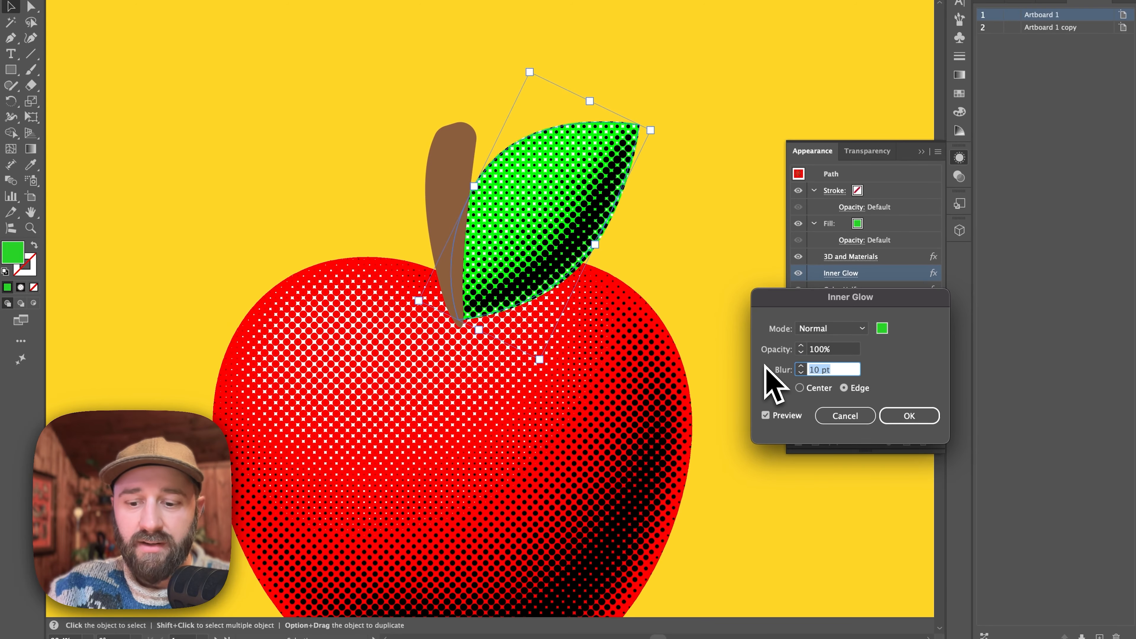
key("Return")
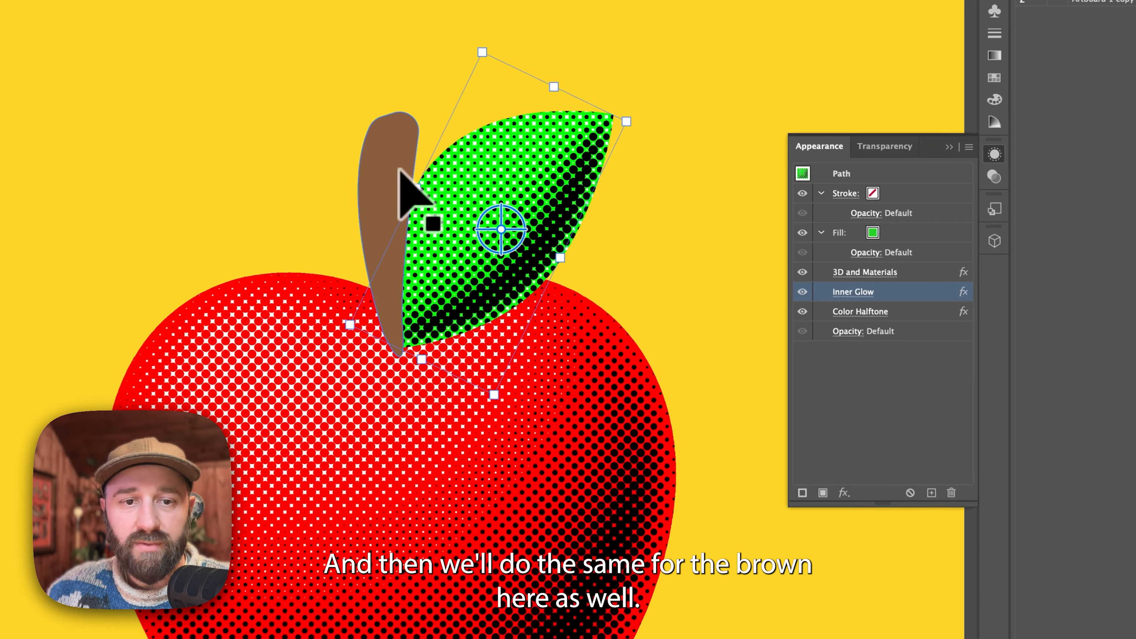
Apply the saved apple graphic style (Graphic Style 4) to the brown stem.
left_click(453, 183)
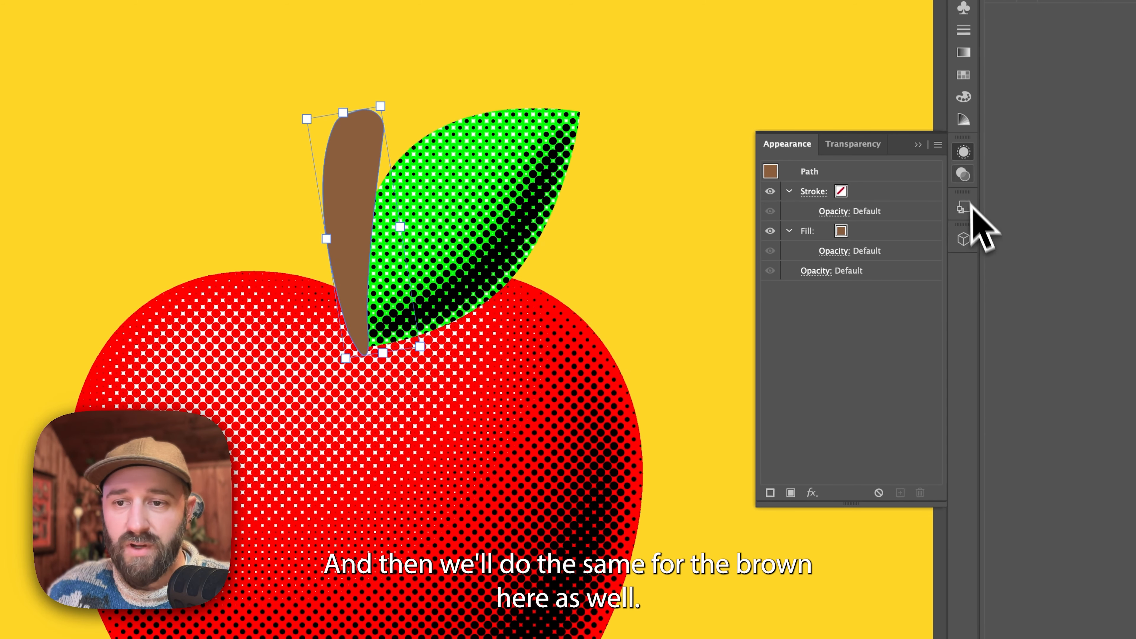
left_click(964, 208)
left_click(904, 255)
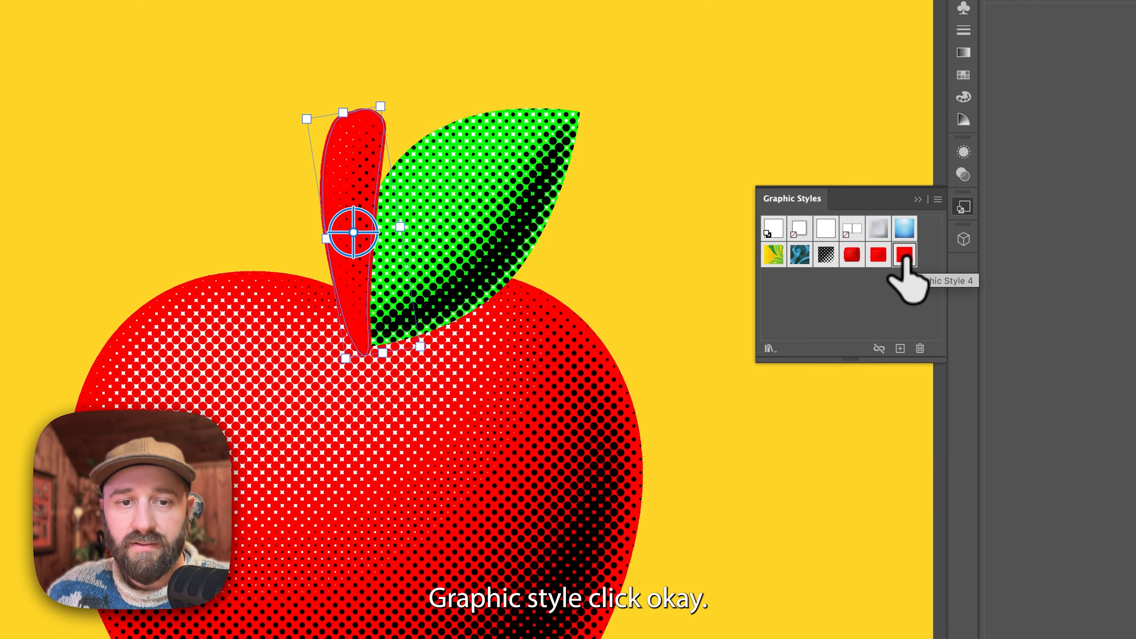
Set the stem's Inner Glow blur to 10 pt and its colour to the C=35 M=60 Y=80 K=25 brown swatch.
left_click(964, 153)
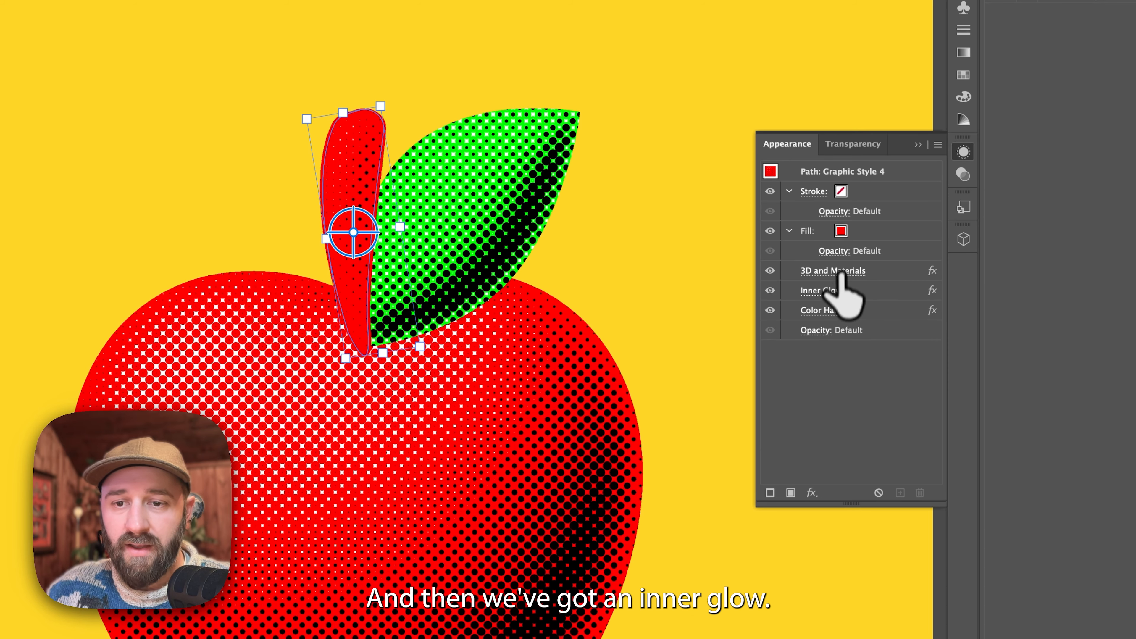
left_click(835, 291)
left_click(823, 406)
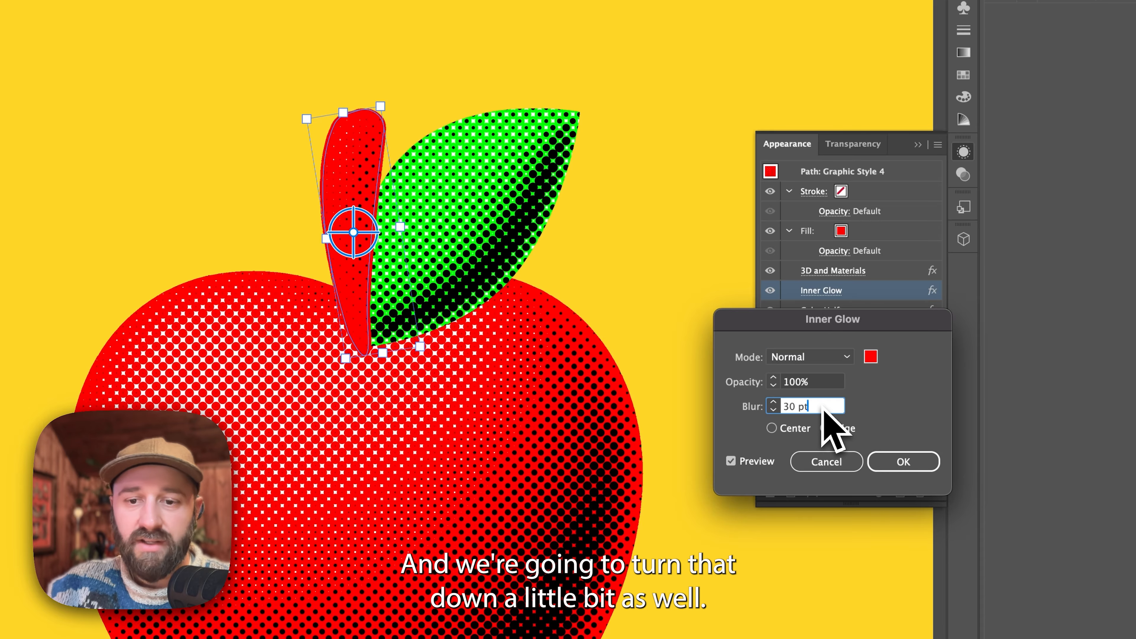
key("shift+Down")
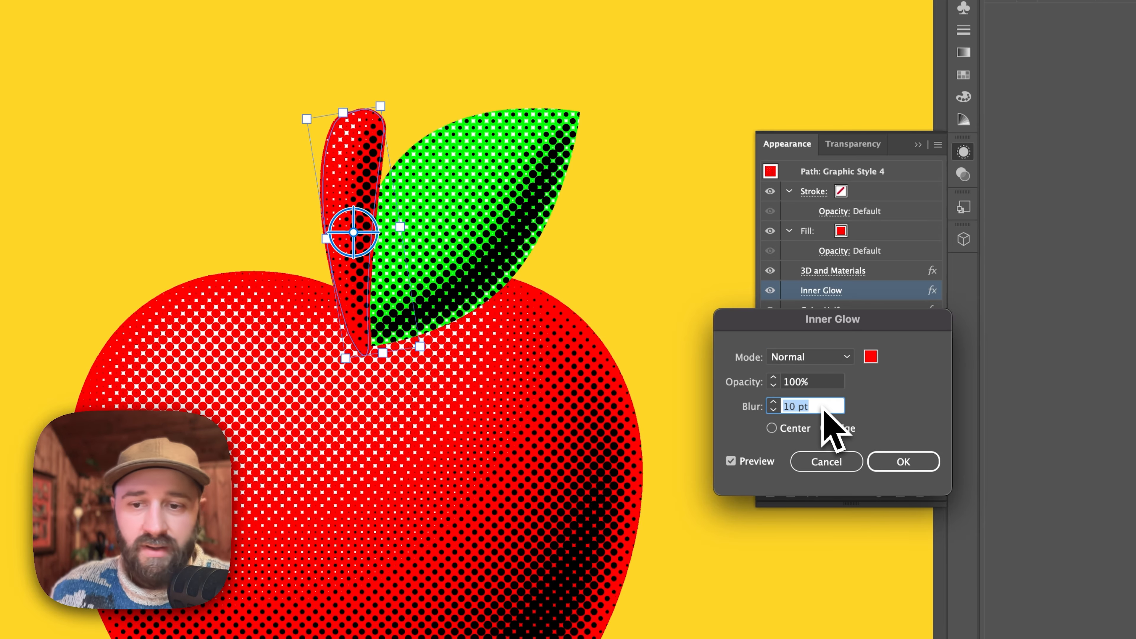
left_click(870, 357)
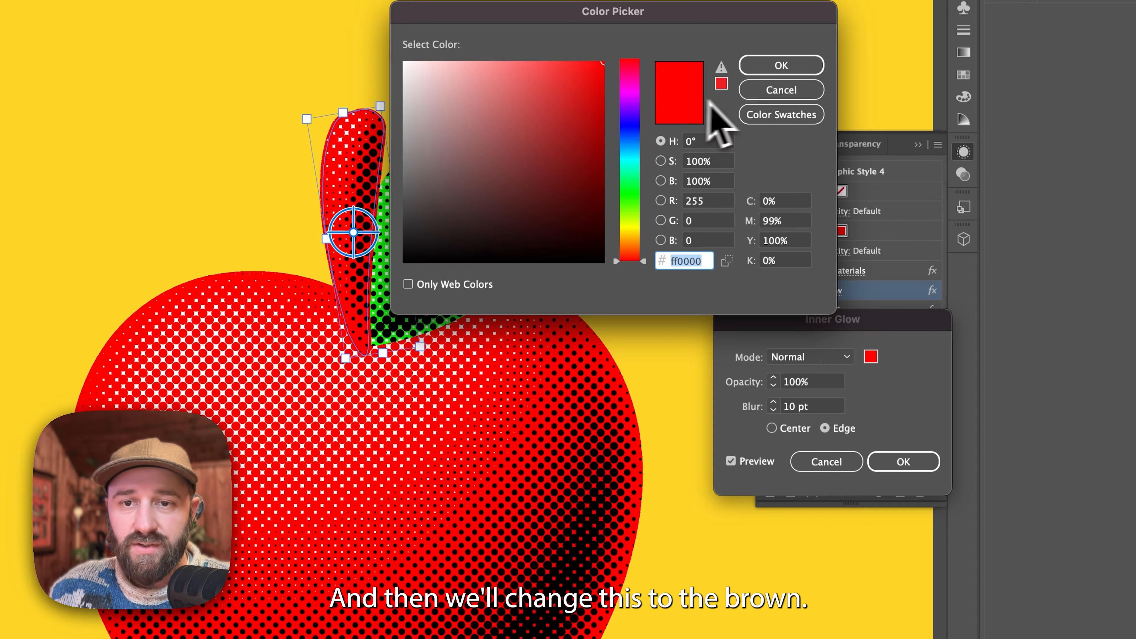
left_click(784, 115)
left_click(497, 163)
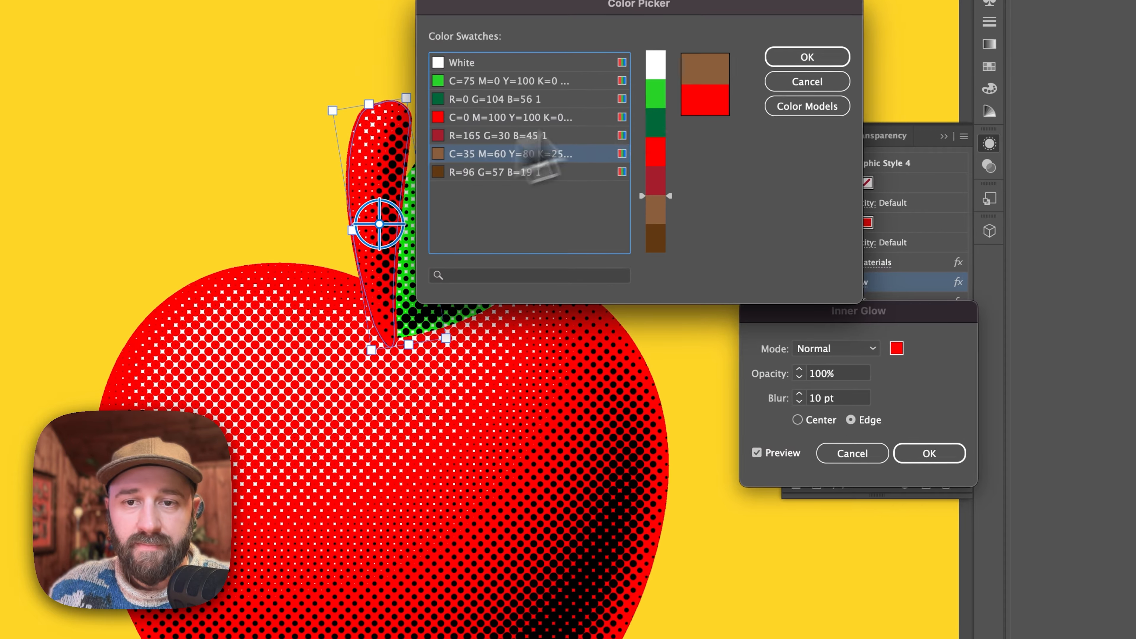
left_click(800, 59)
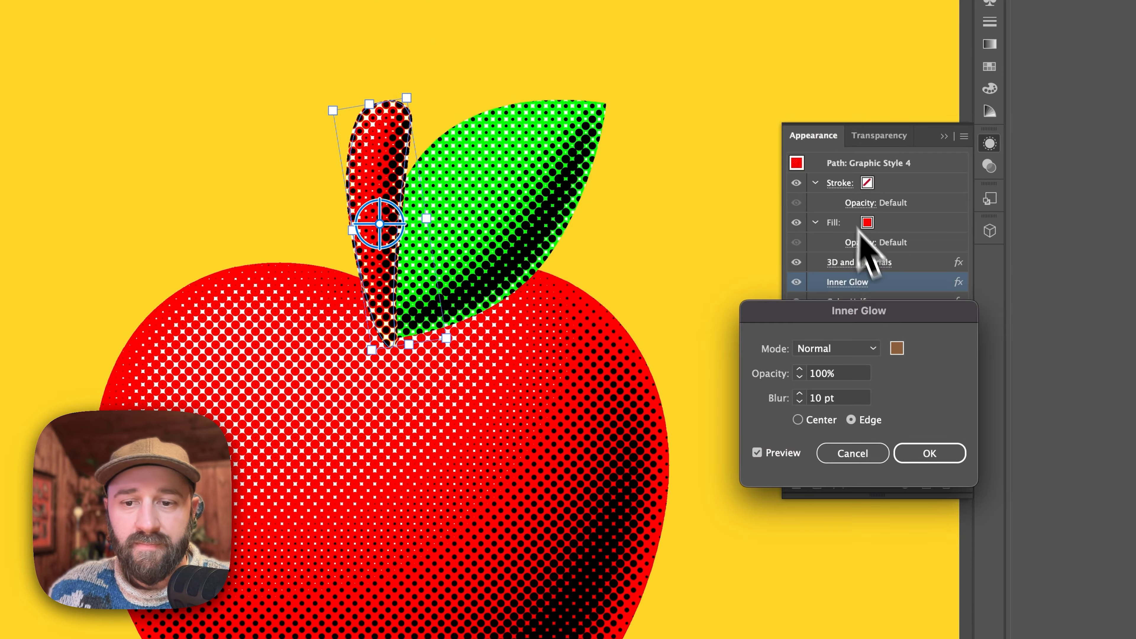
left_click(921, 454)
Change the stem's fill to the lighter brown swatch and set its Inner Glow blur to 8 pt.
left_click(867, 223)
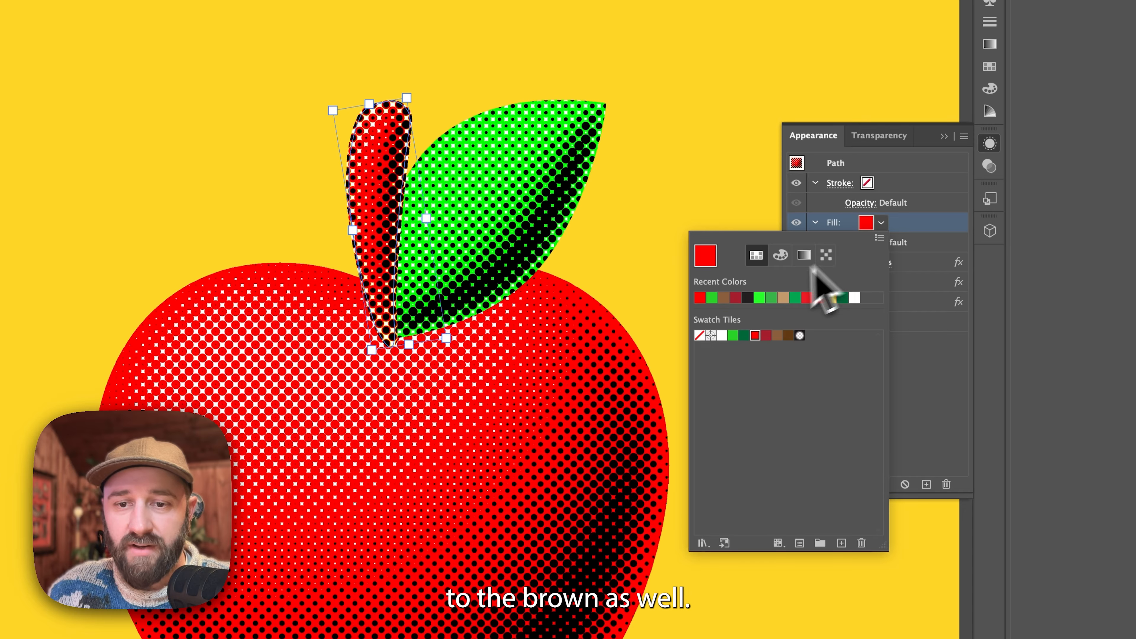
left_click(777, 335)
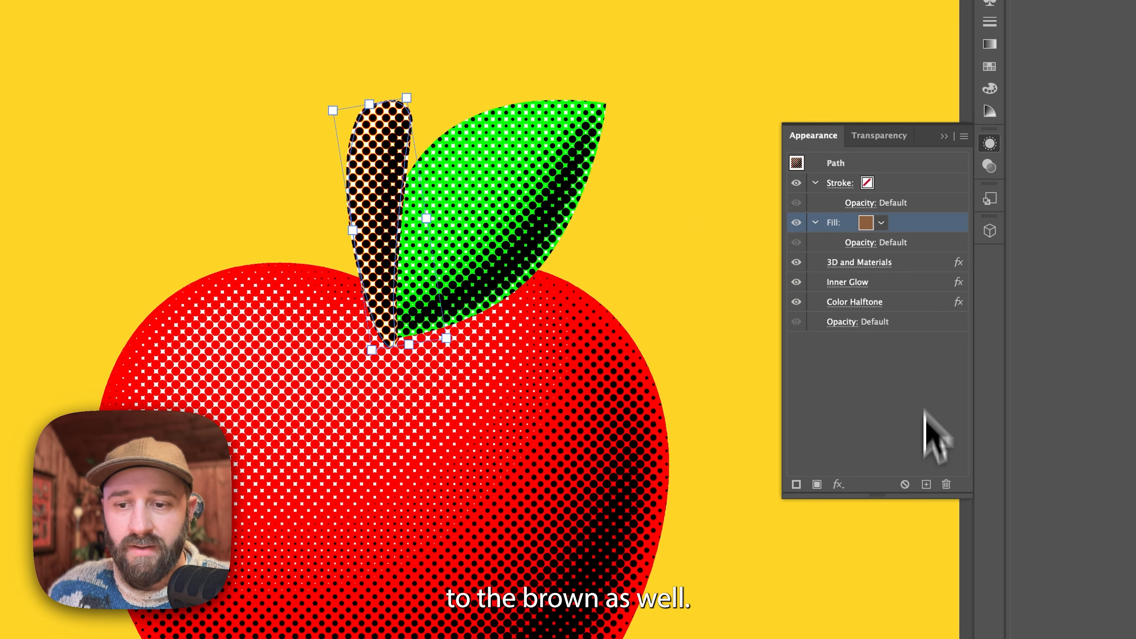
left_click(847, 283)
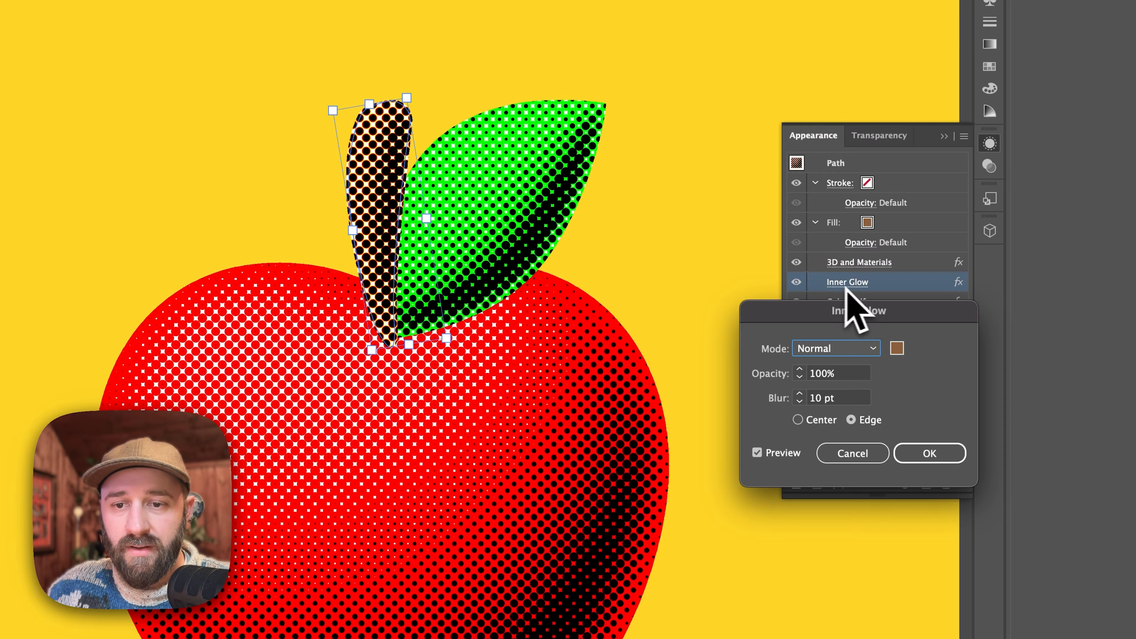
left_click(853, 401)
key("Down")
key("Down")
key("Down")
key("Down")
key("Return")
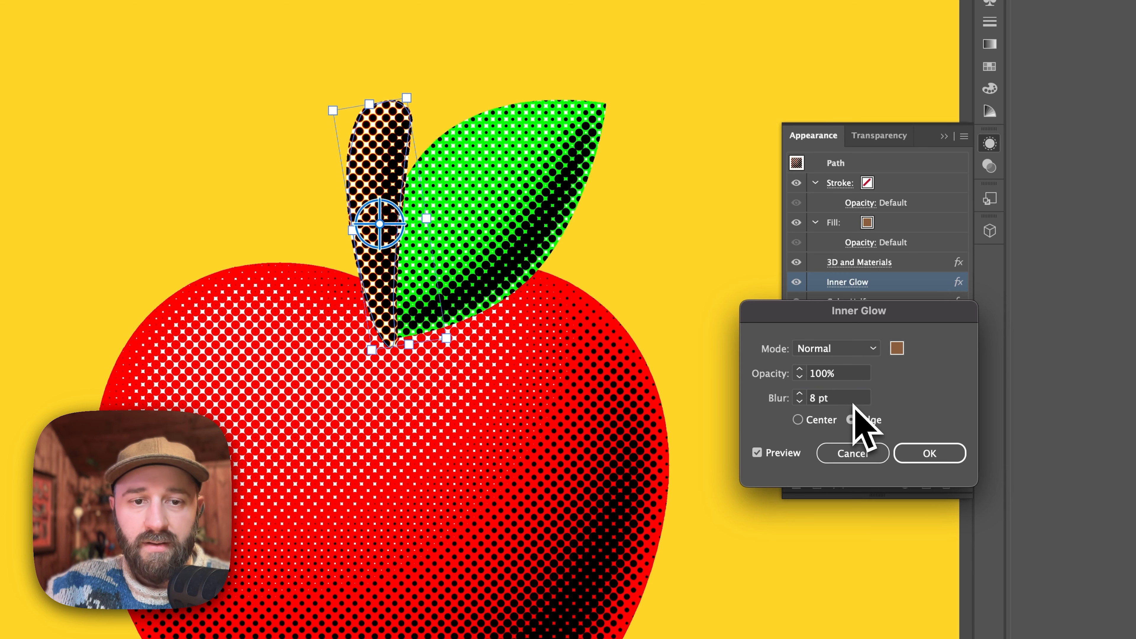
Move the leaf and stem together up and to the left so the stem sits at the apple's top centre.
left_click(529, 246)
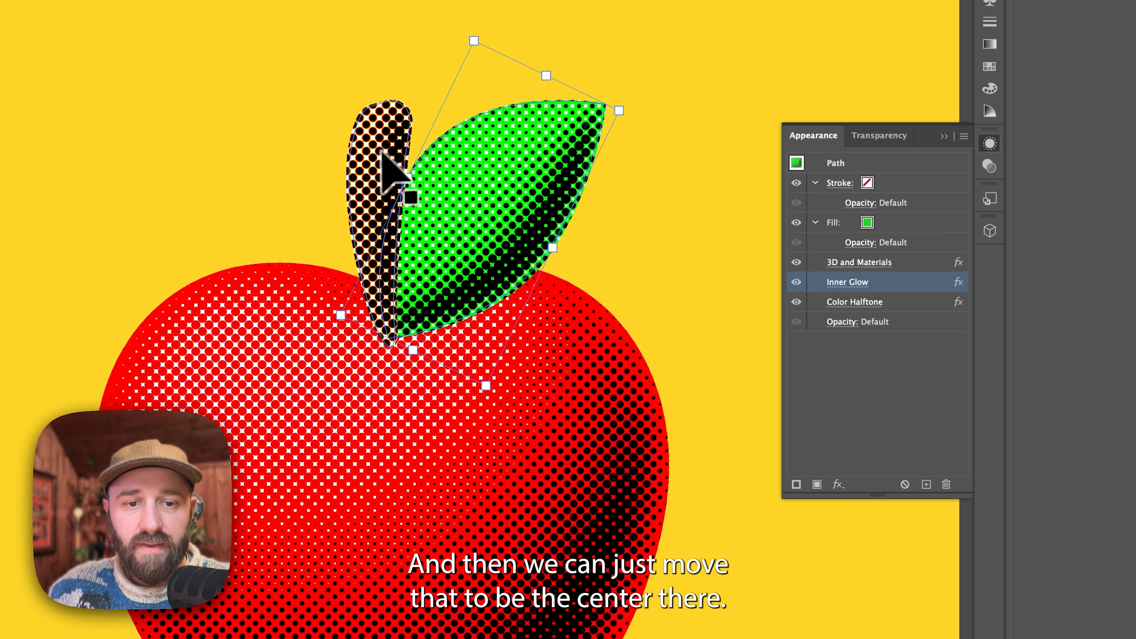
left_click(385, 153, "shift")
left_click_drag(496, 228, 461, 181)
left_click(589, 211)
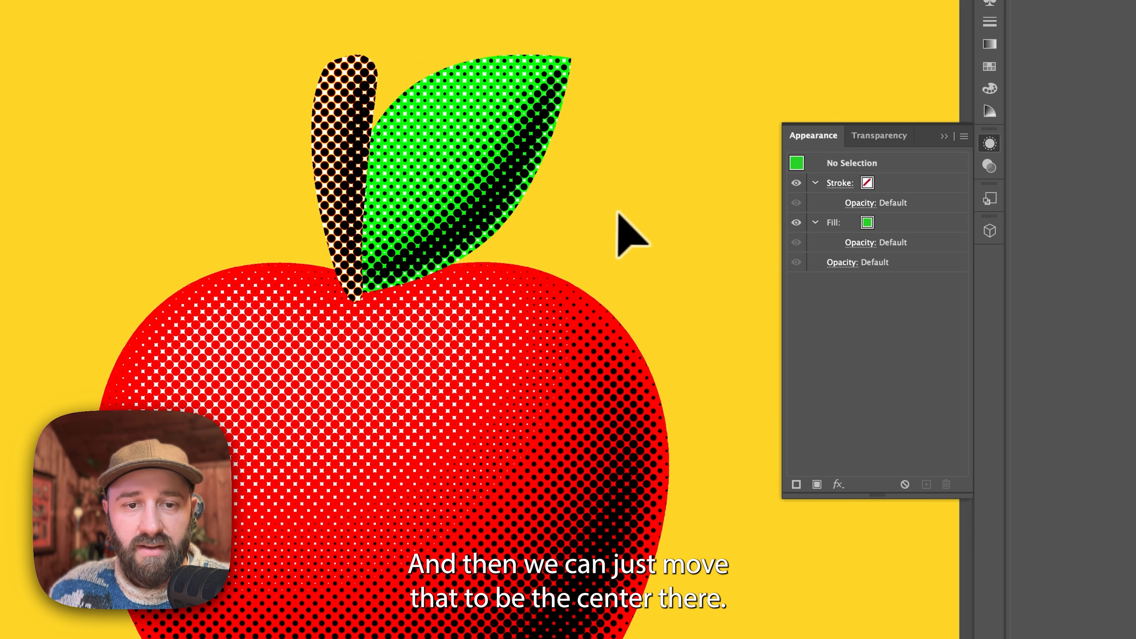
left_click_drag(617, 212, 426, 449)
left_click(439, 437)
scroll(426, 448, "up", 1)
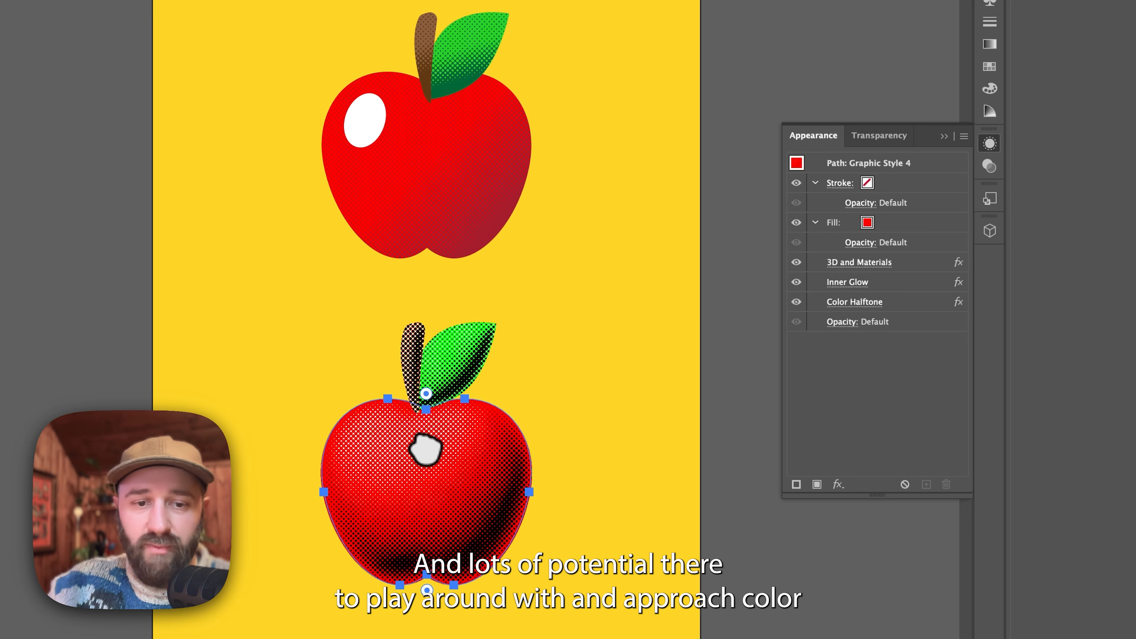
left_click(253, 326)
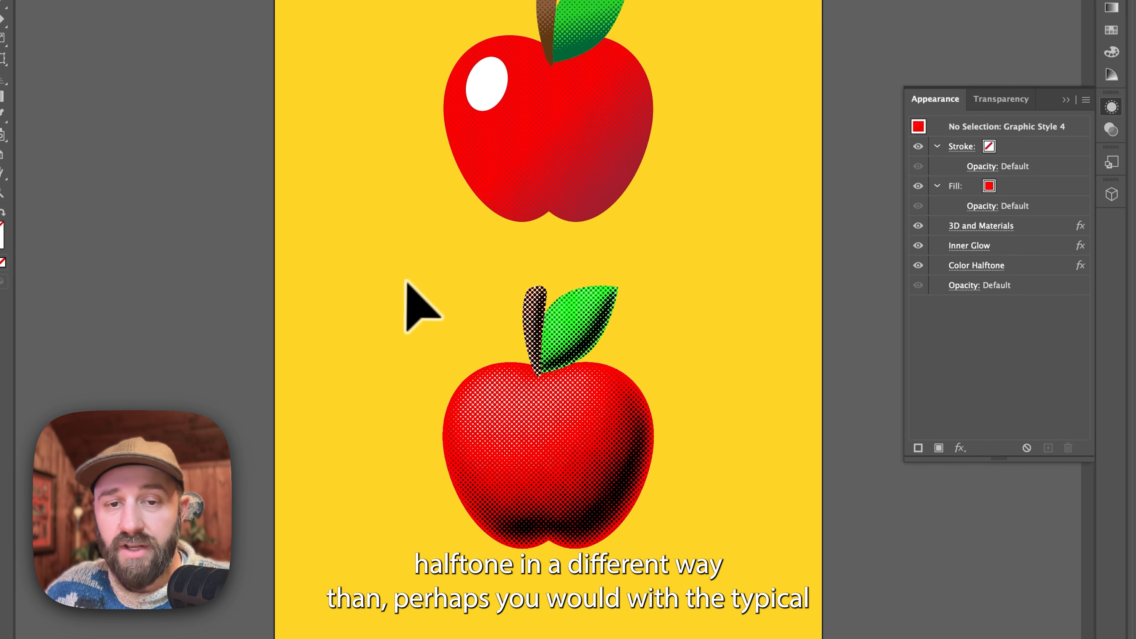